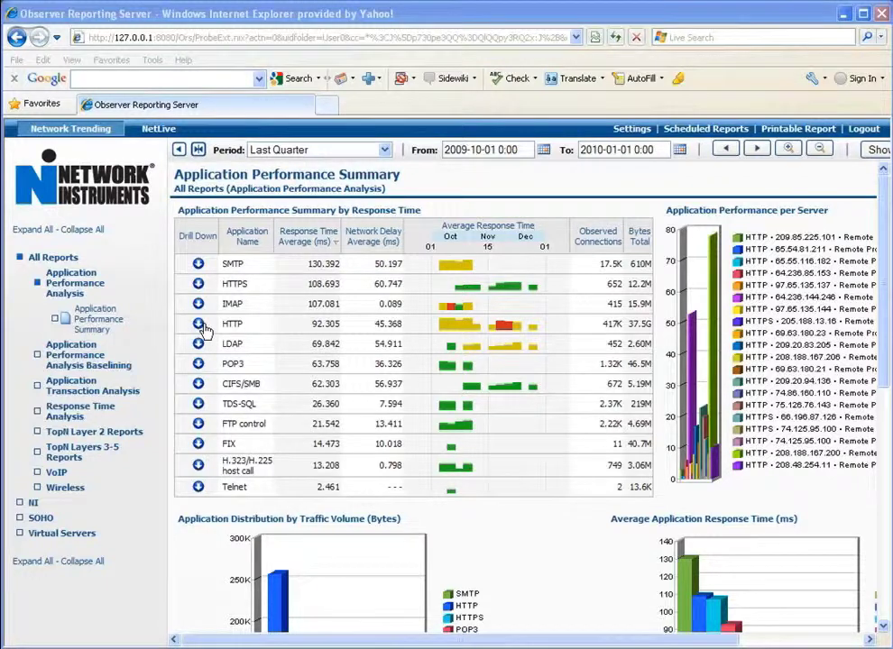
Drill down from HTTP through Application Performance by Server to the ORS Server-Client Application Performance report for server 75.126.226.107's red October interval
click(200, 325)
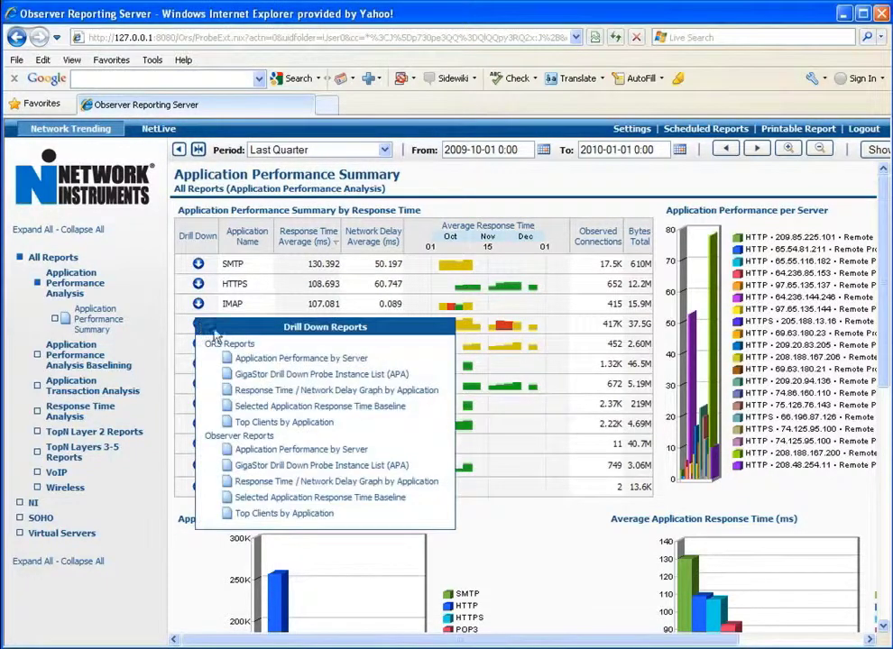
click(322, 359)
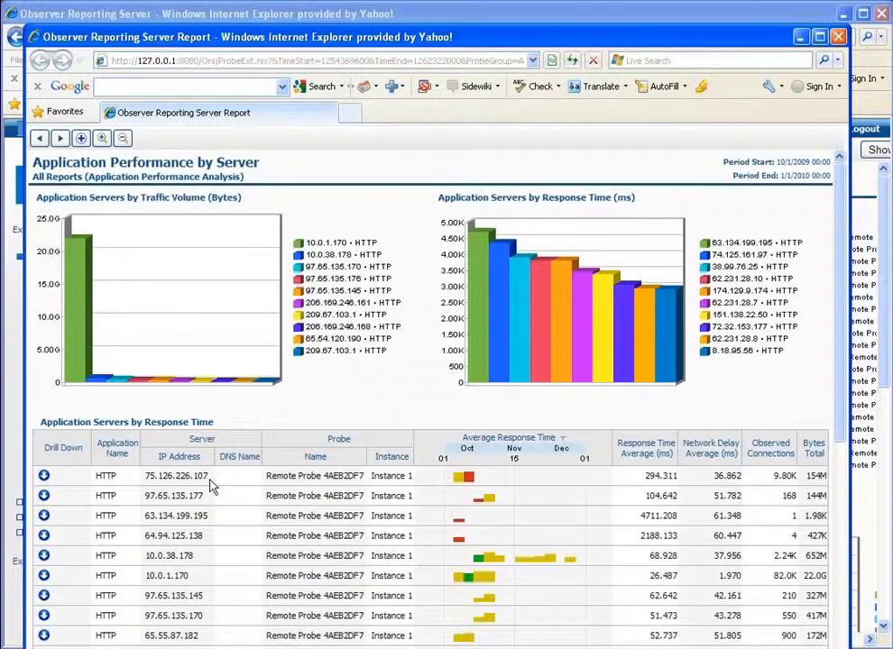
click(470, 487)
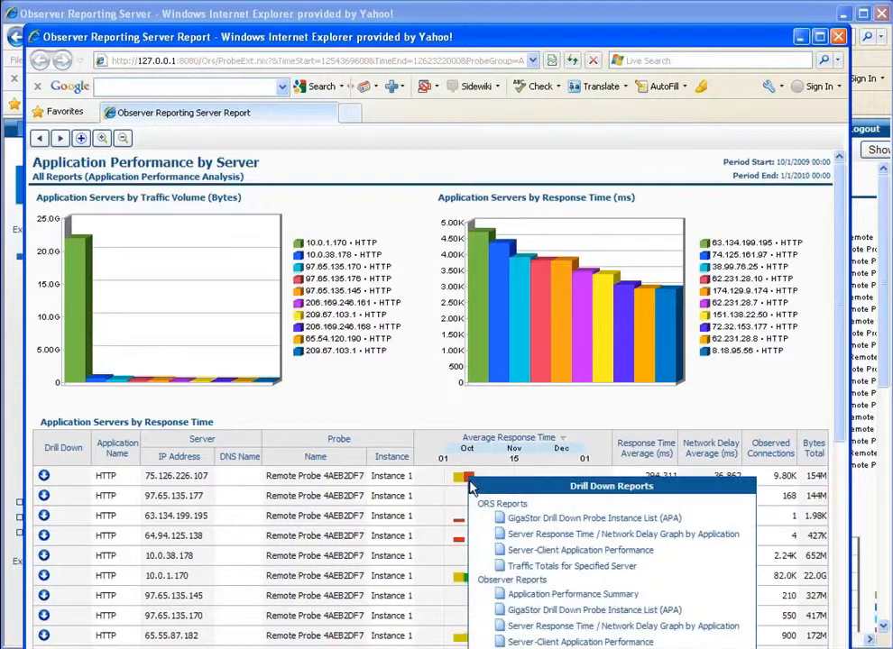
click(574, 552)
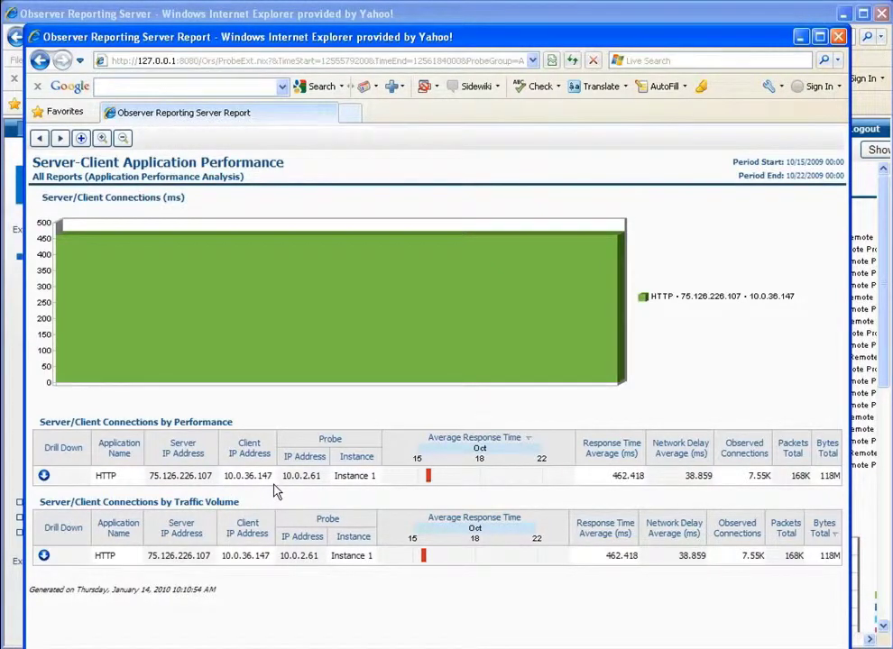
Drill down to the GigaStor Report for the HTTP connection between server 75.126.226.107 and client 10.0.36.147
click(42, 476)
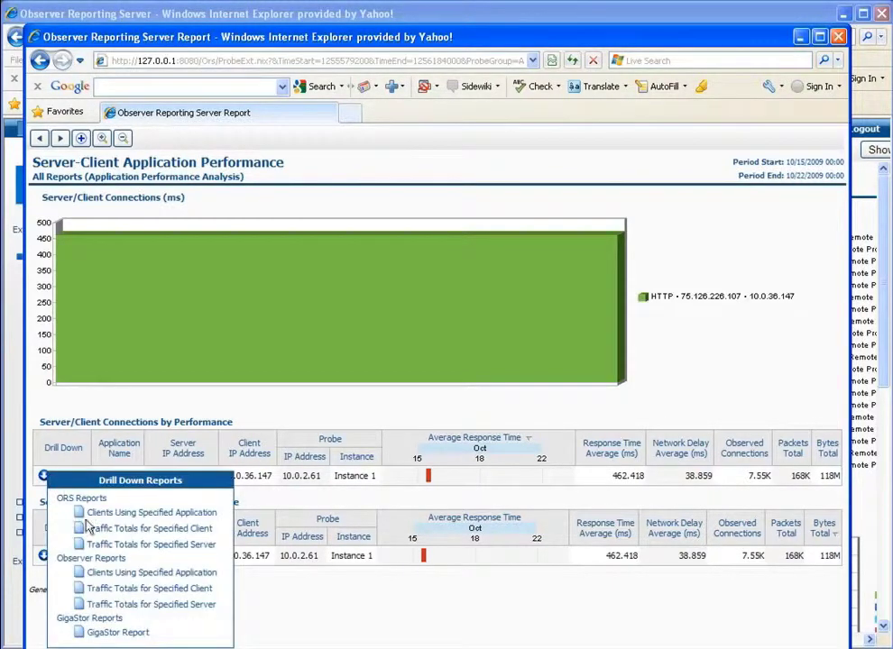
click(148, 635)
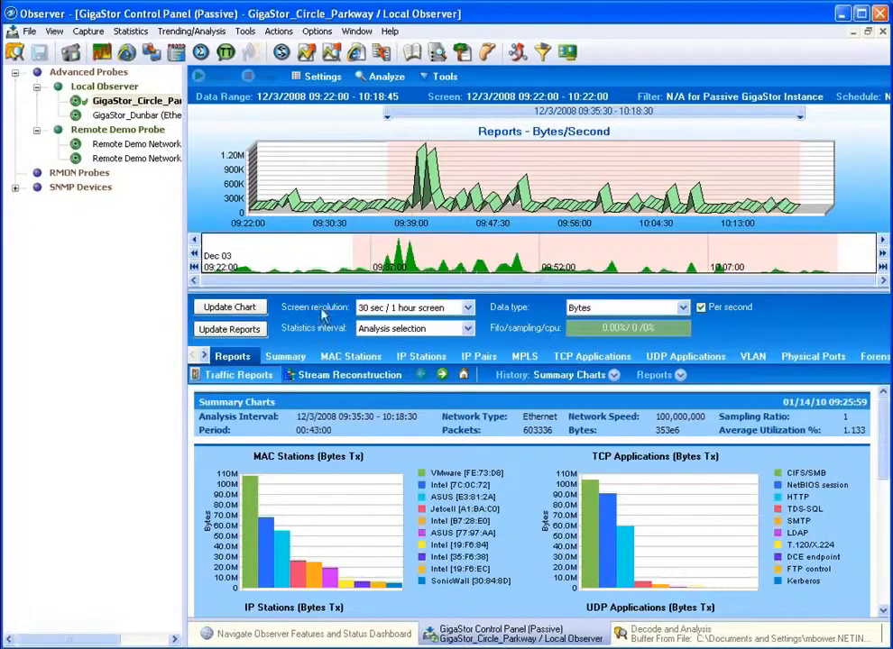
click(467, 308)
drag(437, 358, 505, 369)
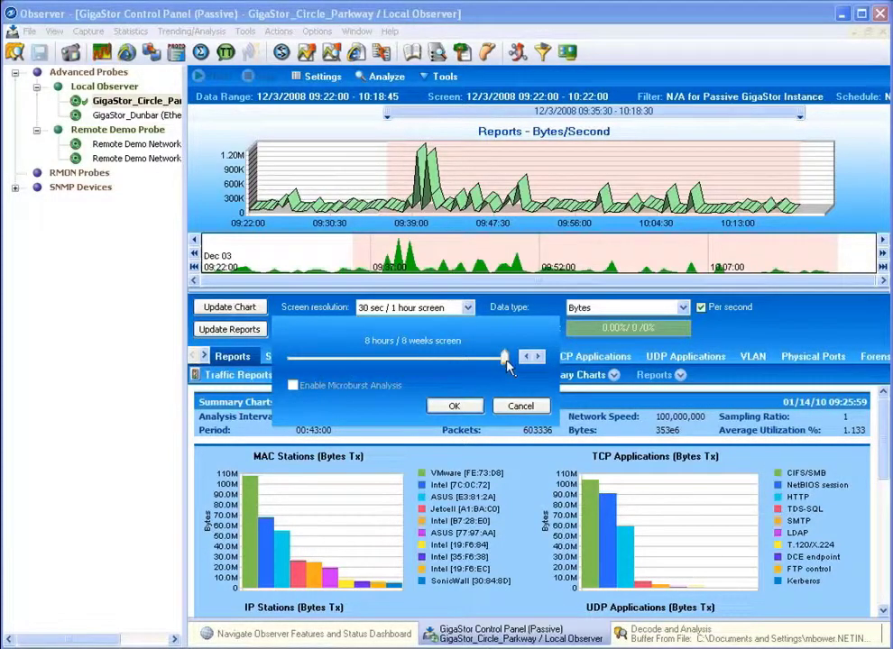
drag(507, 365, 438, 364)
click(521, 406)
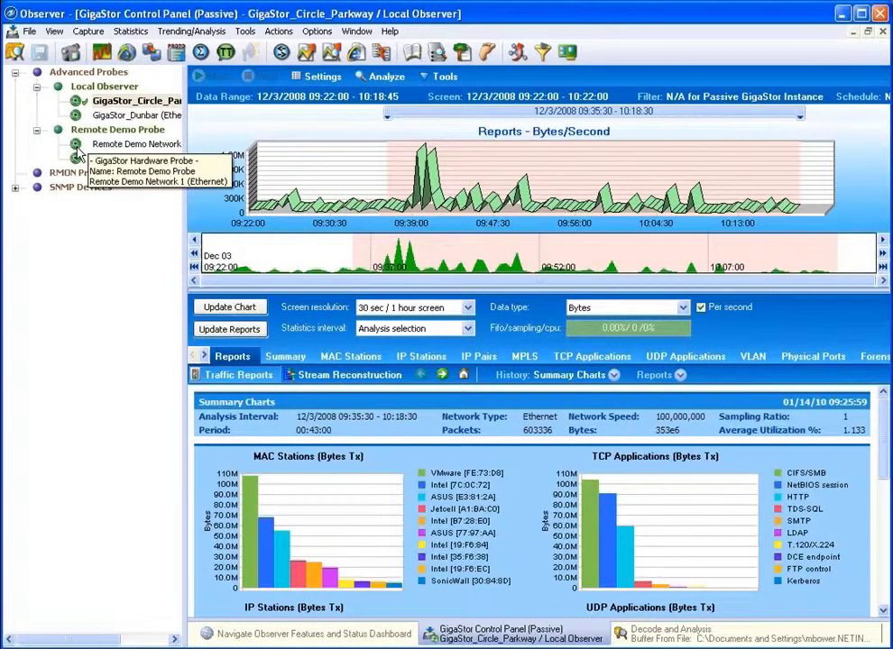
Hide the Advanced, RMON and SNMP probe lists to widen the GigaStor Control Panel
click(54, 31)
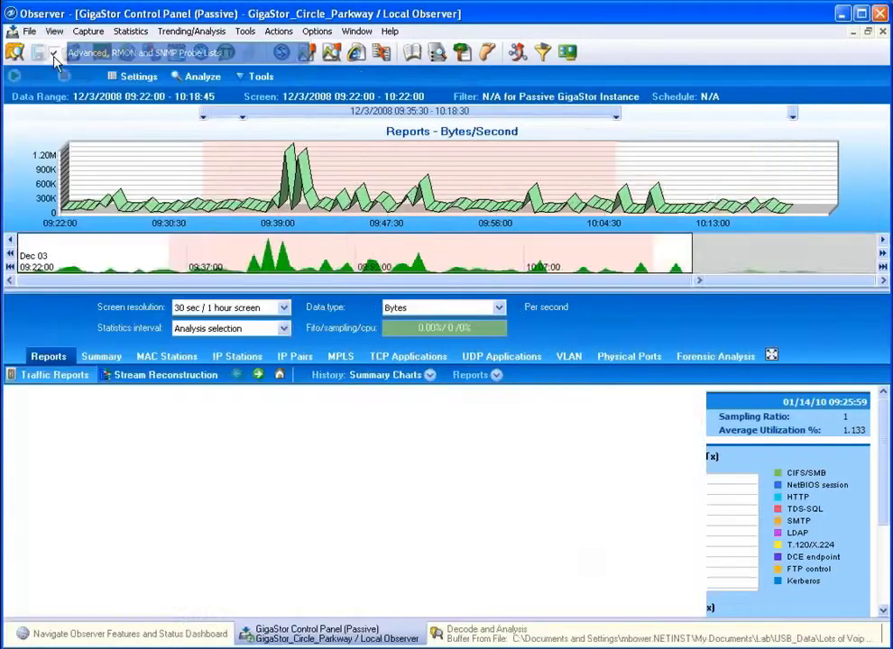
click(47, 52)
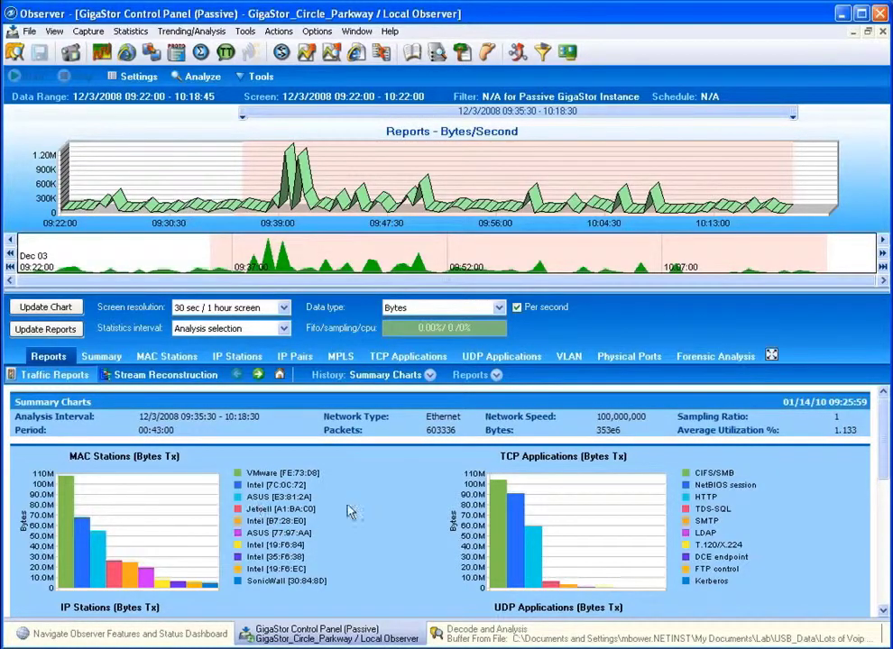
Examine the available reports in the GigaStor reports setup, including IP Stations and Average Utilization, and leave the settings unsaved
click(131, 76)
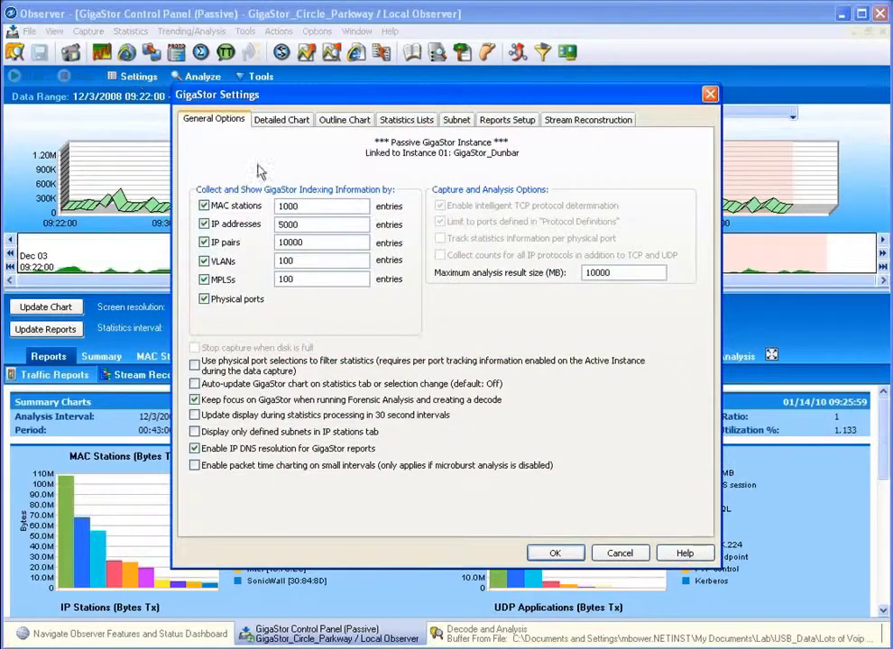
click(502, 119)
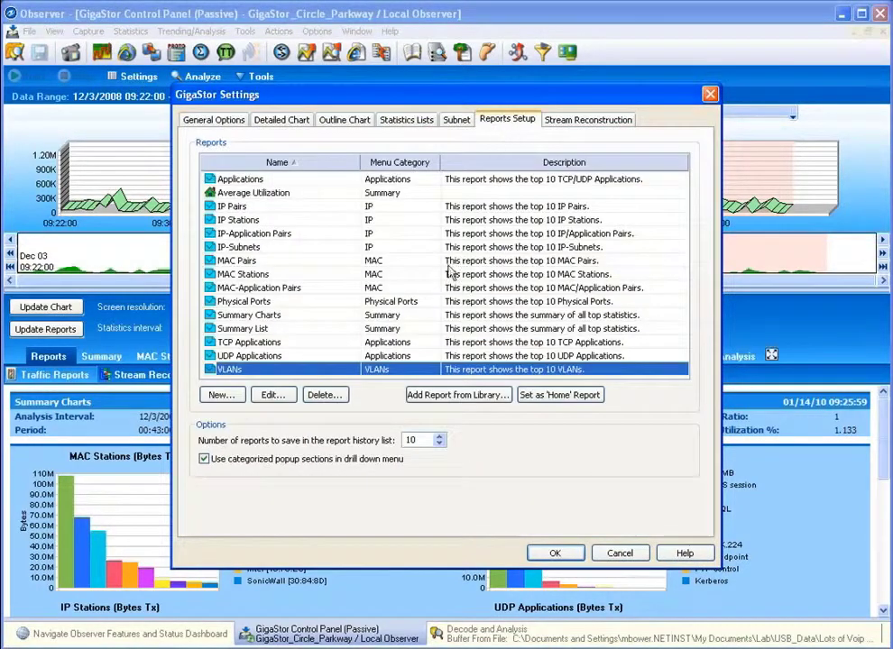
click(262, 221)
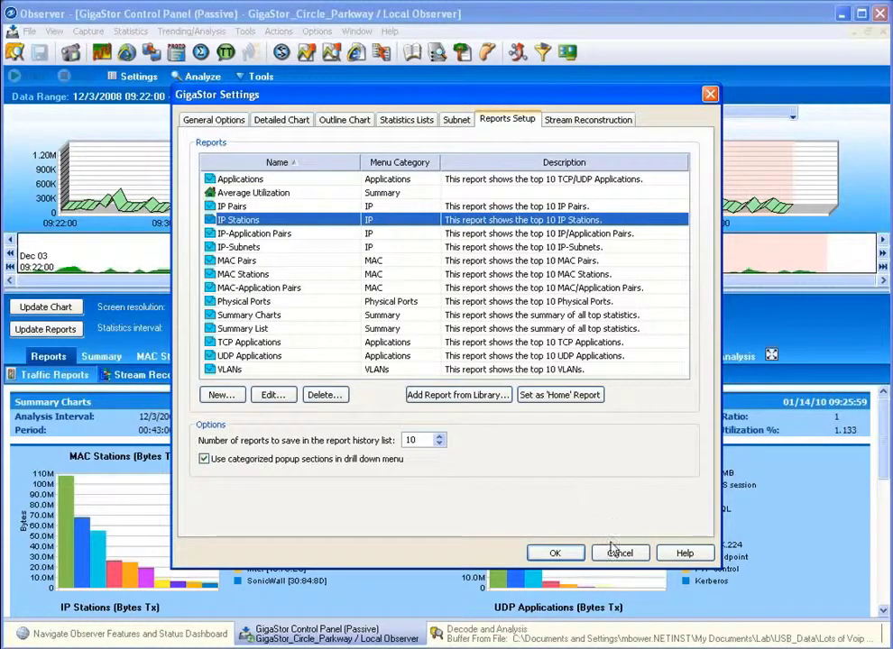
click(263, 193)
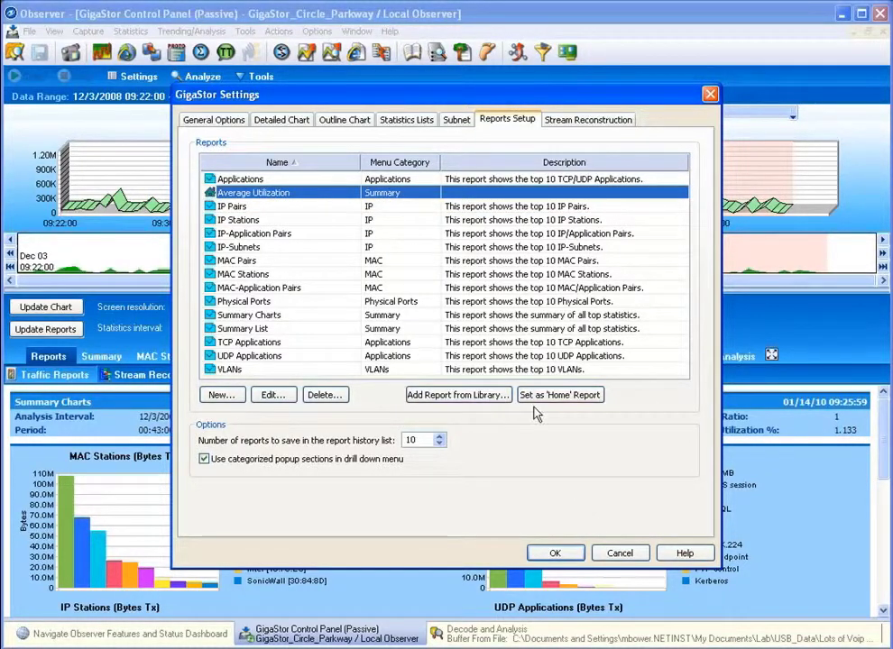
click(619, 556)
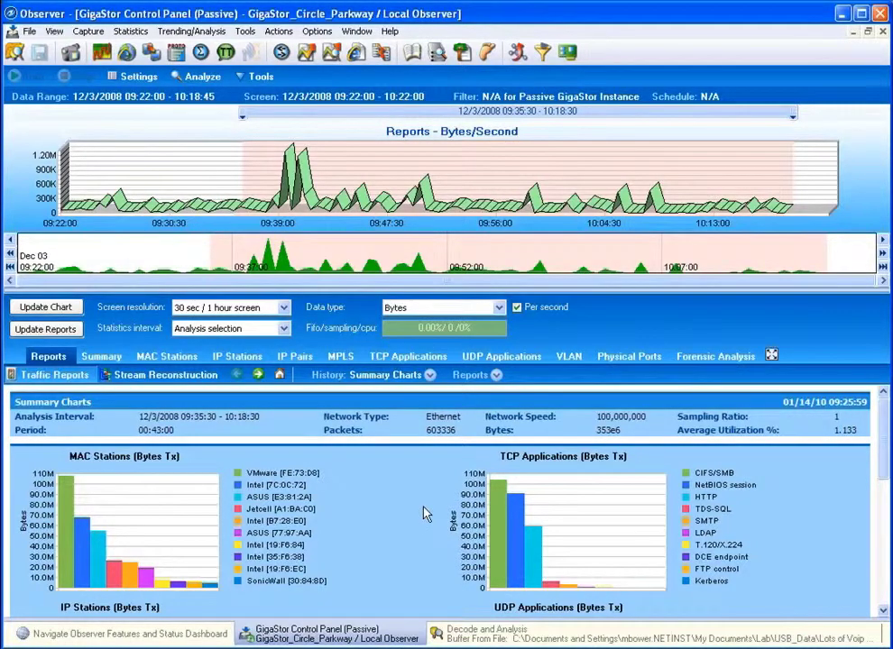
Display the Applications report from the traffic report history
click(429, 374)
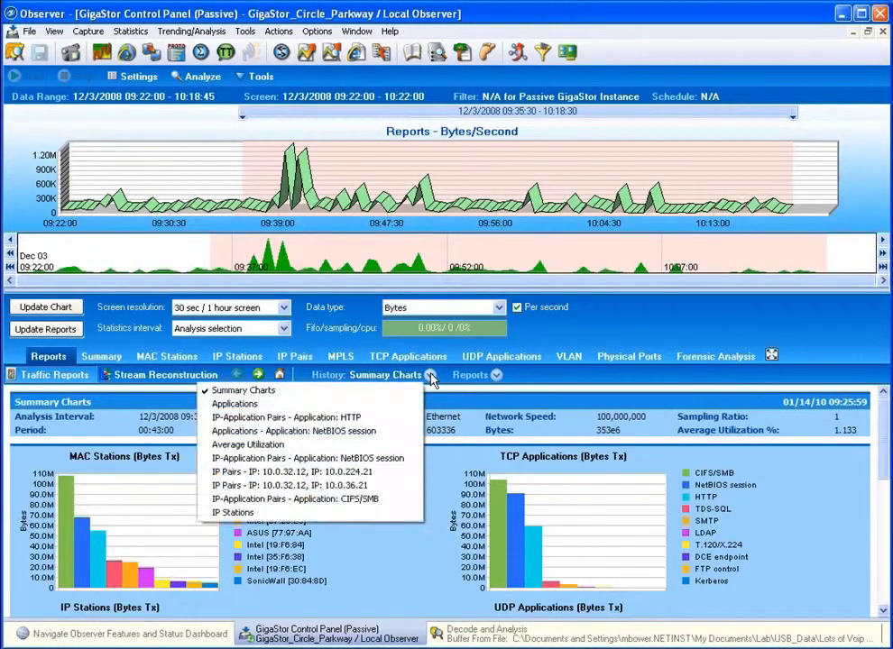
click(398, 406)
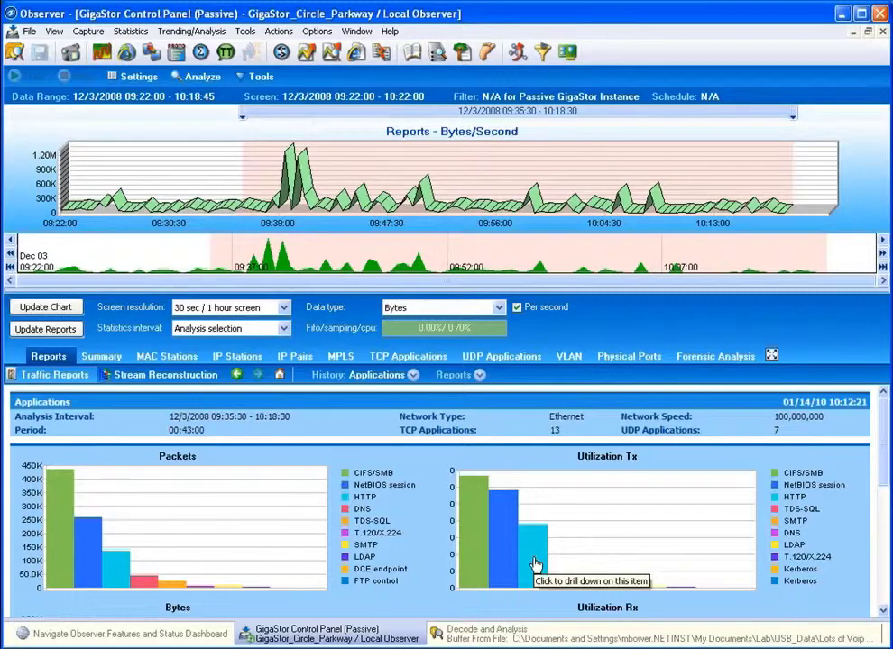
Drill down from HTTP in the TCP/UDP Applications table to the IP-Application Pairs report and examine its pairs table
scroll(883, 466, down, 5)
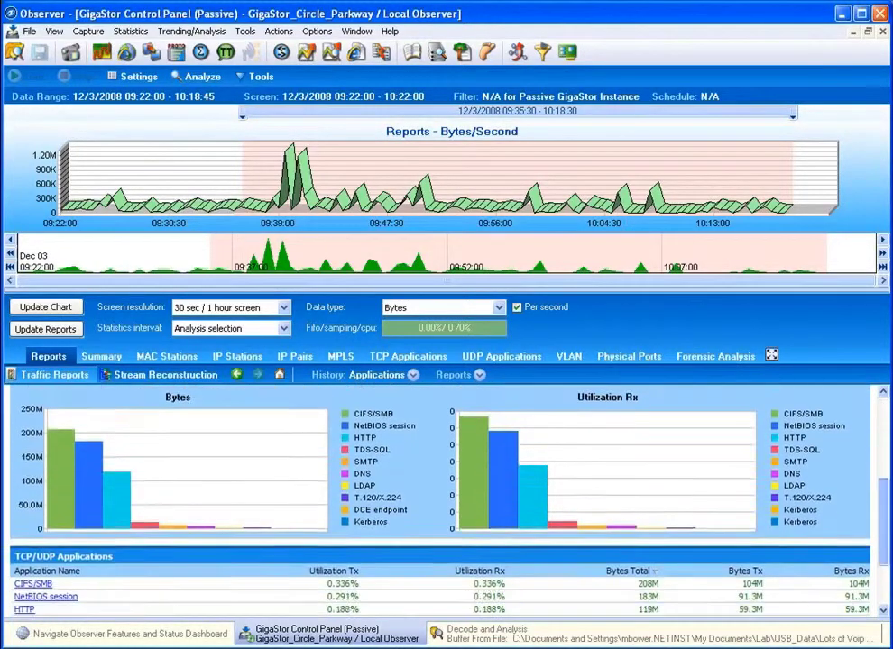
scroll(440, 501, down, 3)
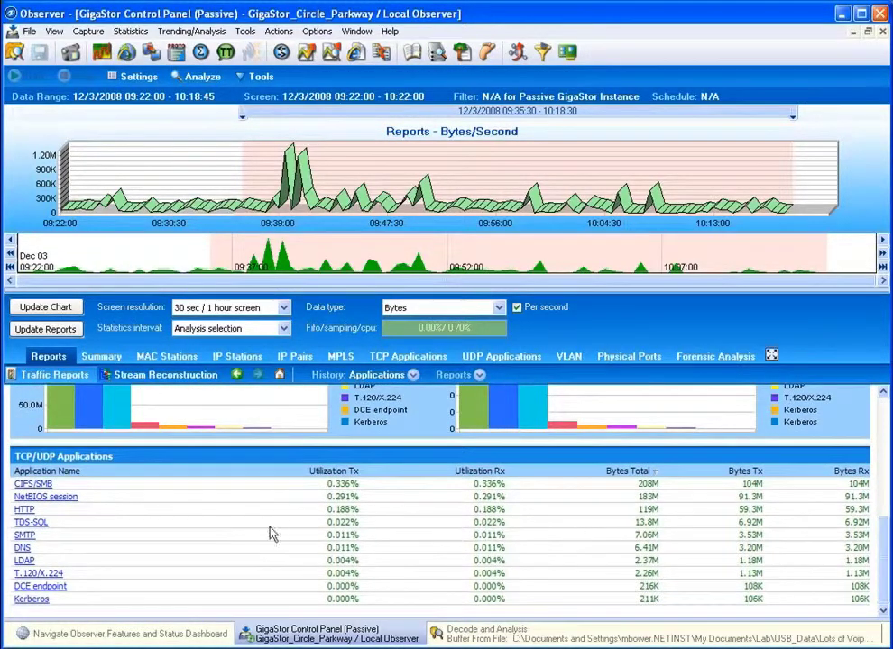
right_click(25, 512)
mouse_move(72, 539)
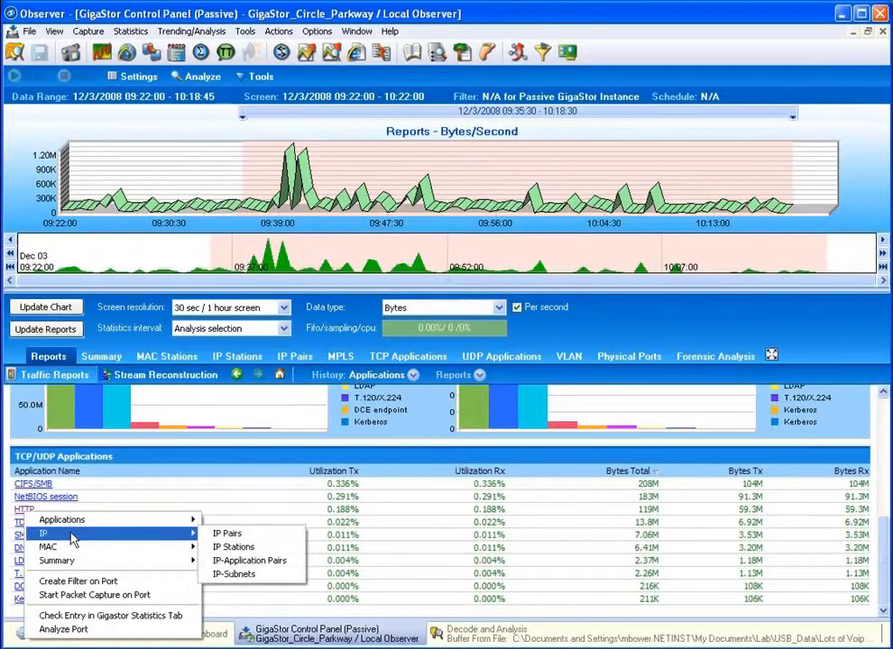
mouse_move(168, 547)
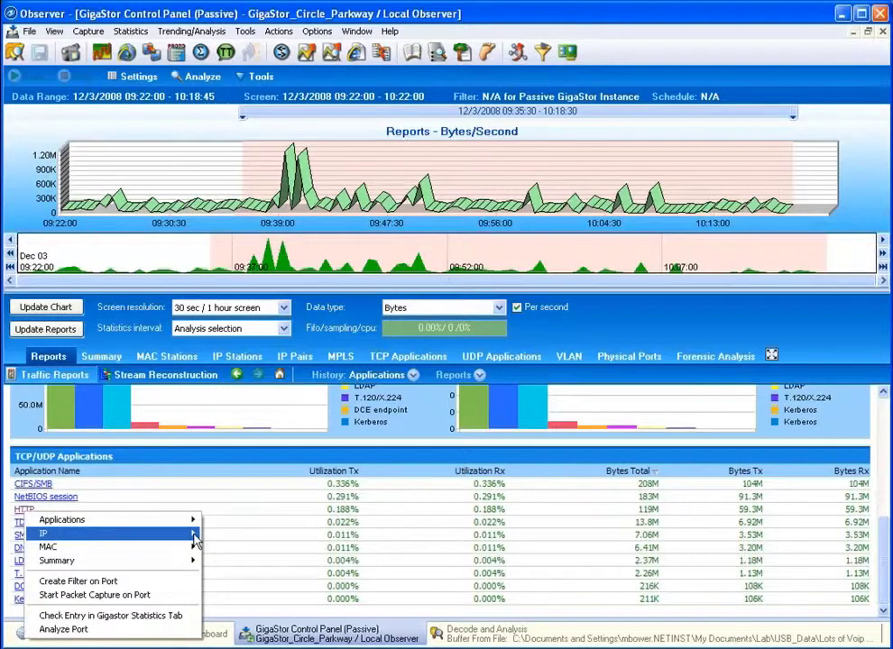
mouse_move(195, 539)
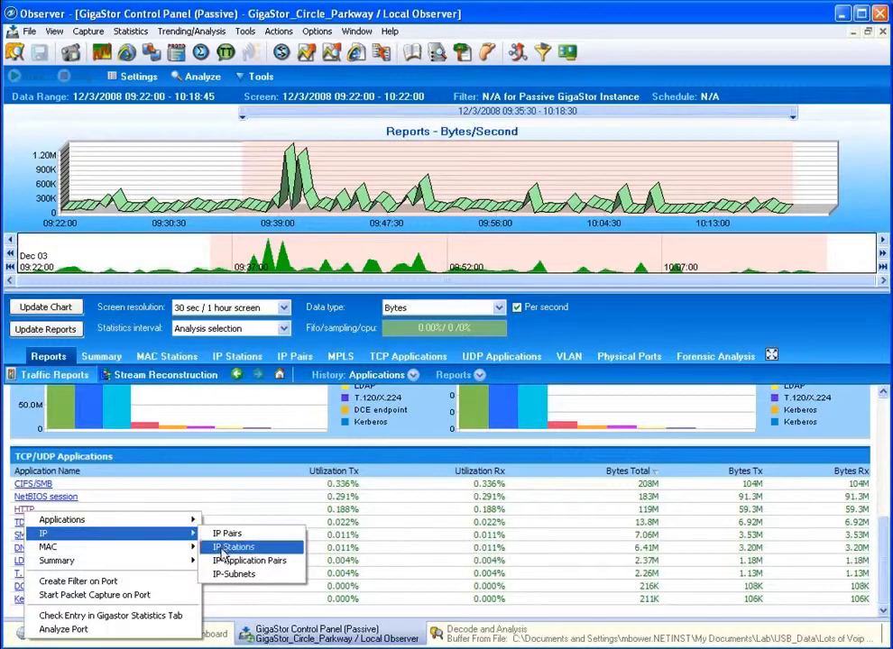
click(262, 565)
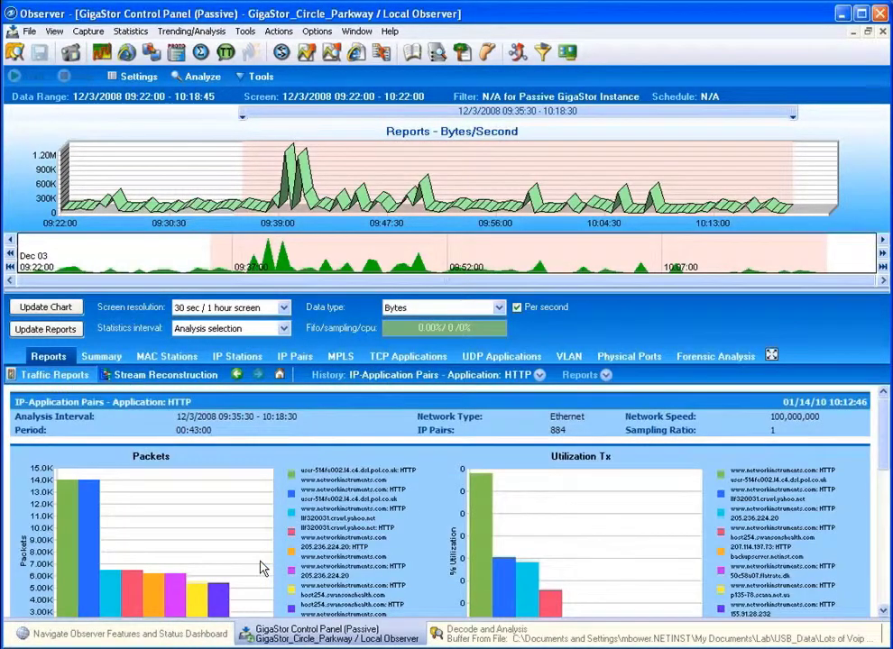
scroll(408, 555, down, 2)
scroll(408, 555, down, 5)
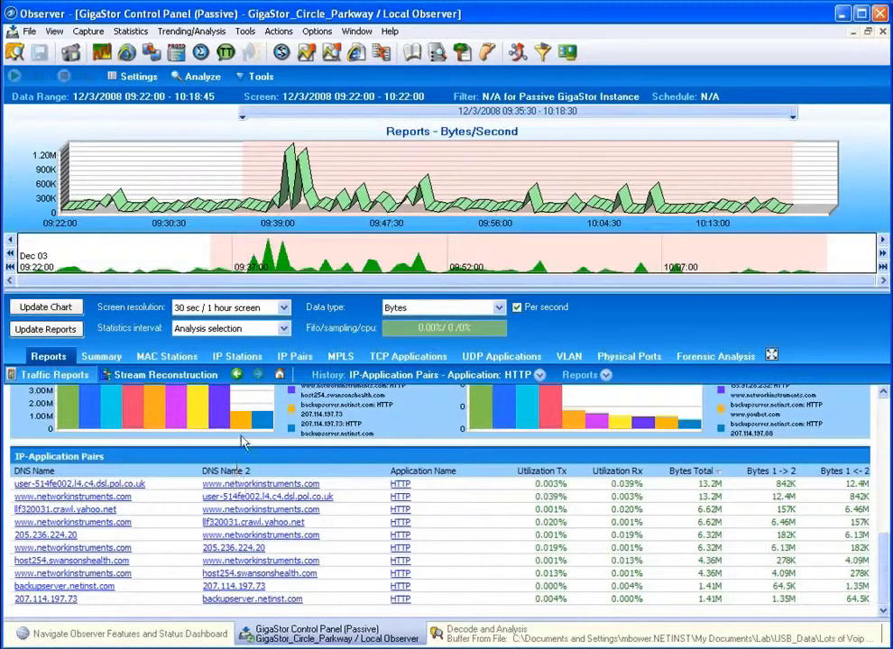
Check IP stations d1.netinst.com, s11.netinst.com and t1.netinst.com and update the chart to plot their traffic
click(240, 358)
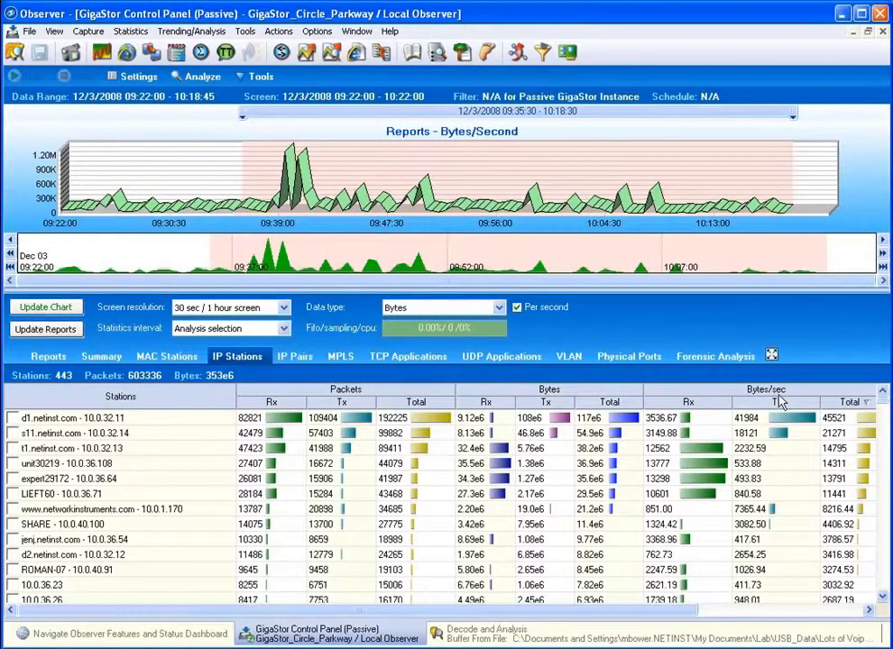
click(12, 433)
click(13, 417)
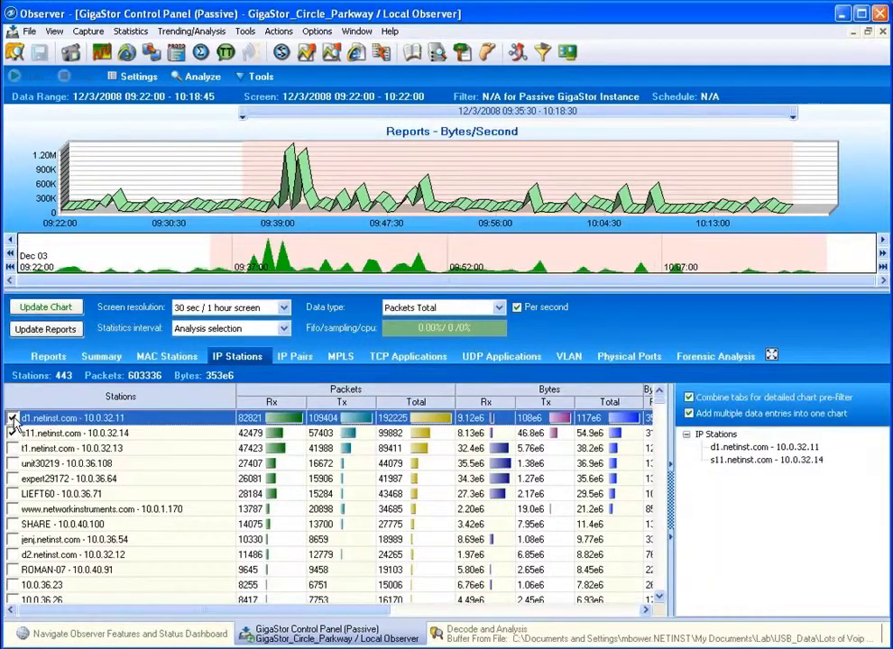
click(13, 448)
click(50, 309)
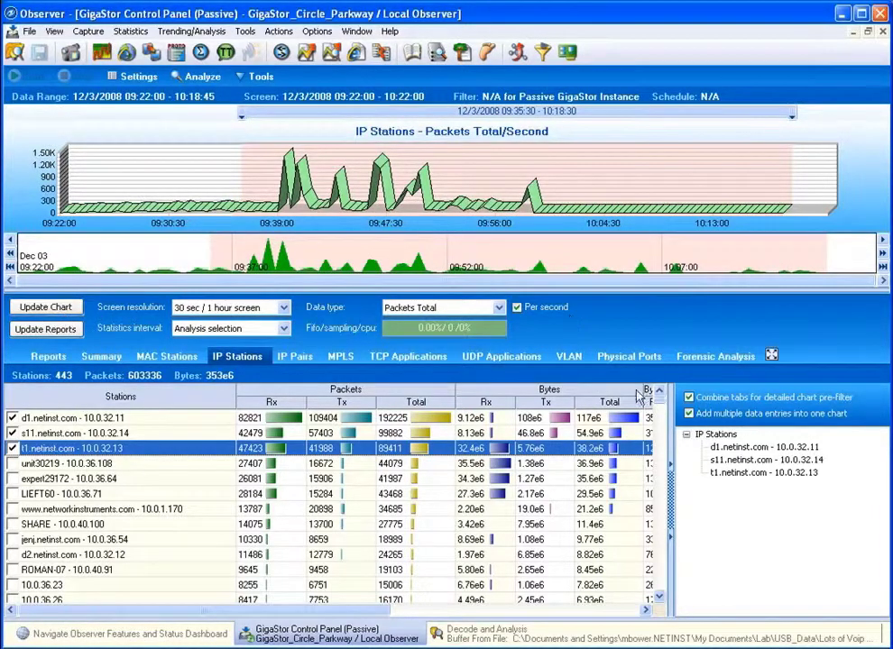
Turn off adding multiple data entries into one chart and update the chart to plot each station separately
click(690, 414)
click(47, 309)
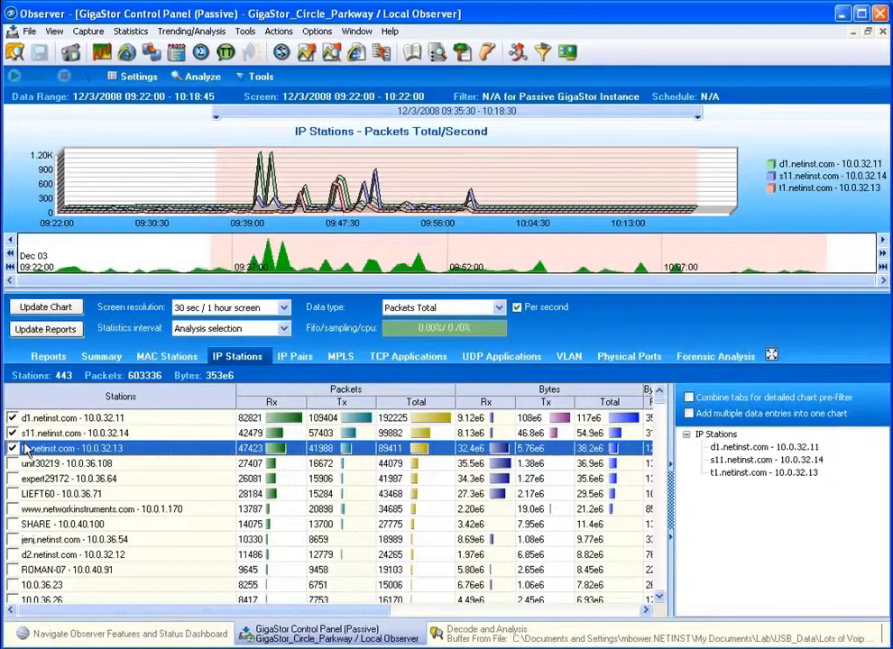
Run a GigaStor expert analysis and decode filtered on the checked IP stations, using the Default Forensics Profile
click(197, 76)
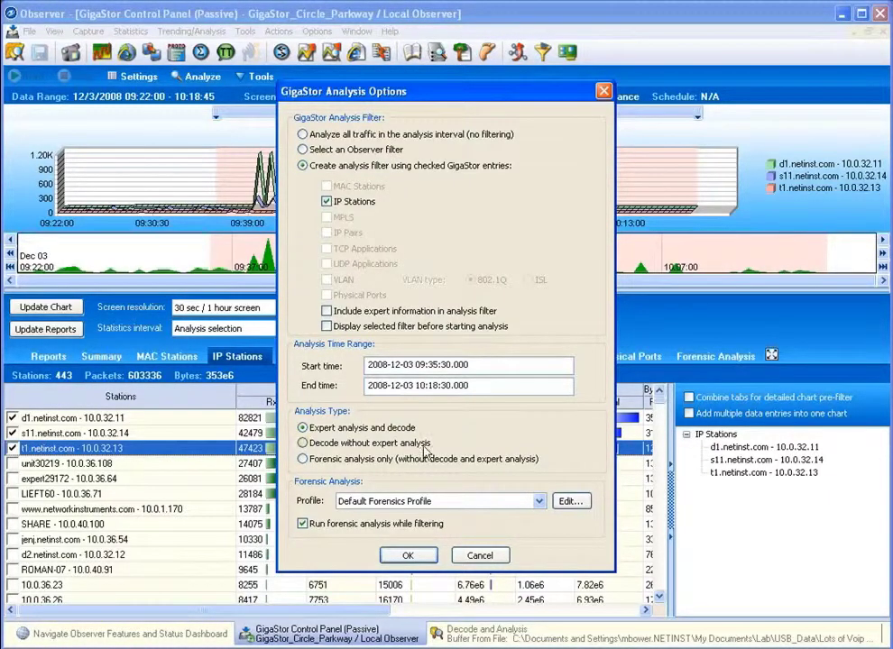
click(409, 556)
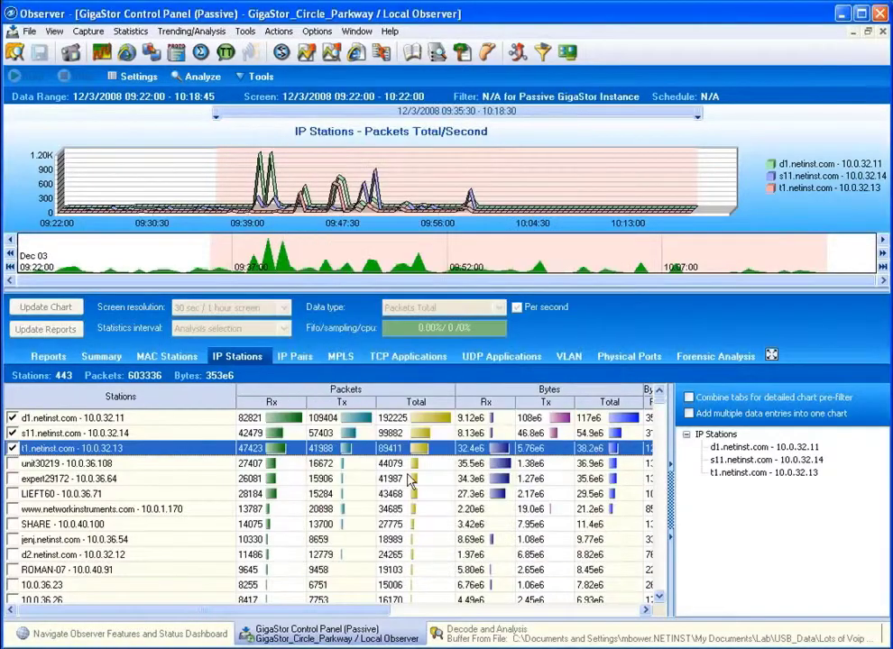
Show the TCP events in the expert data and sort the connections by server-side response time, slowest first
click(38, 150)
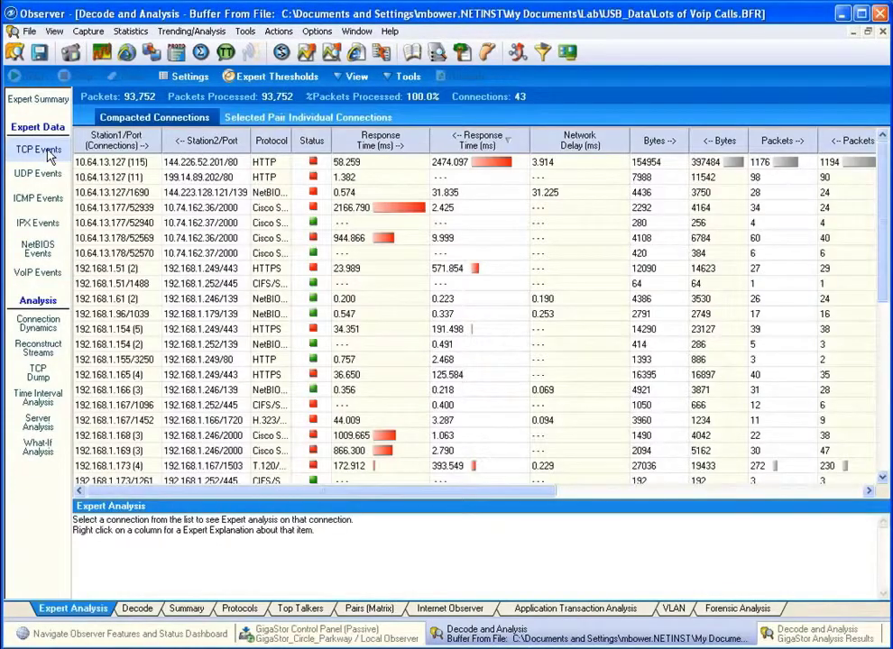
click(465, 145)
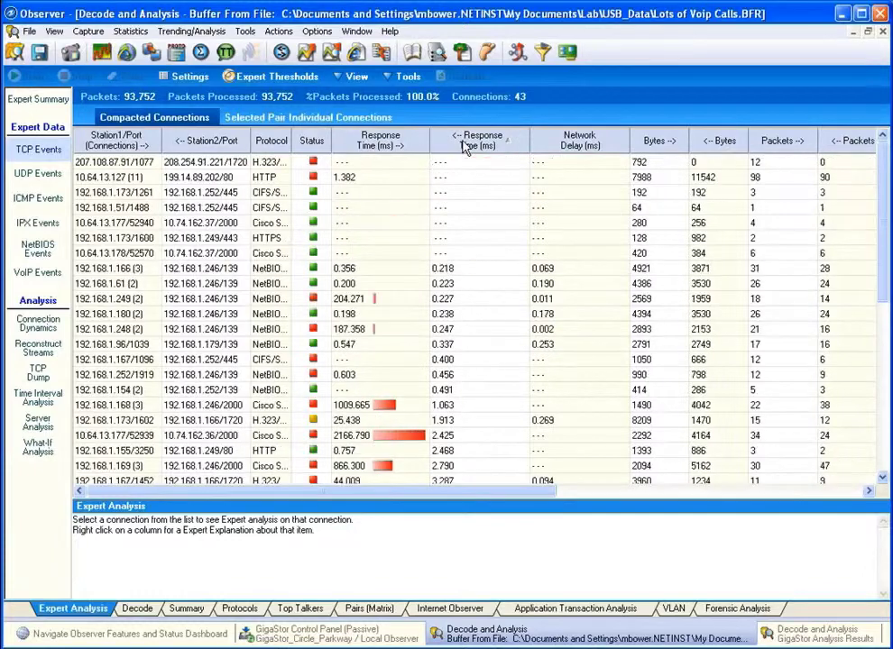
click(465, 146)
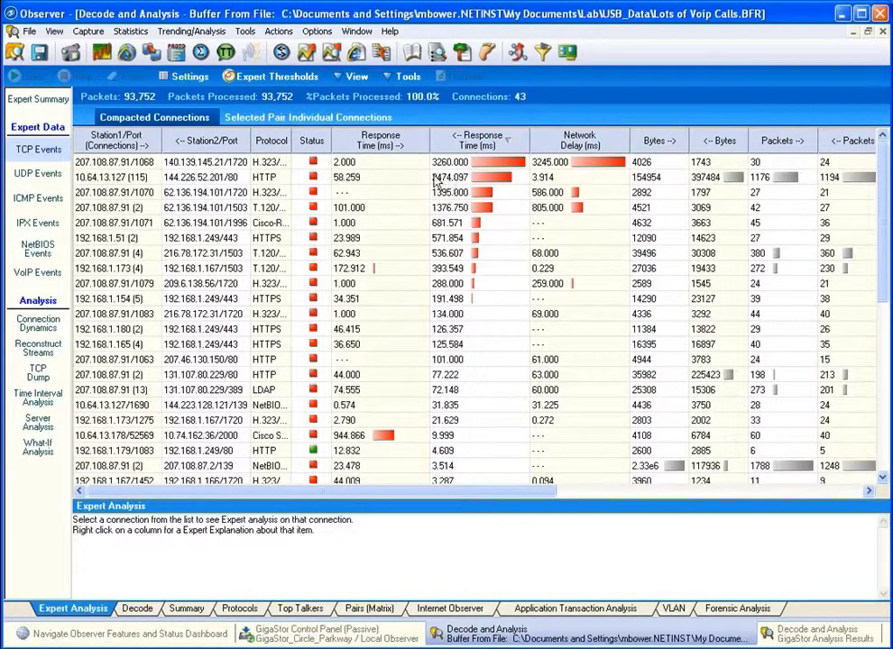
Show the individual connections of HTTP pair 10.64.13.127 and 144.226.52.201/80 and sort them by server-side response time, slowest first
click(258, 180)
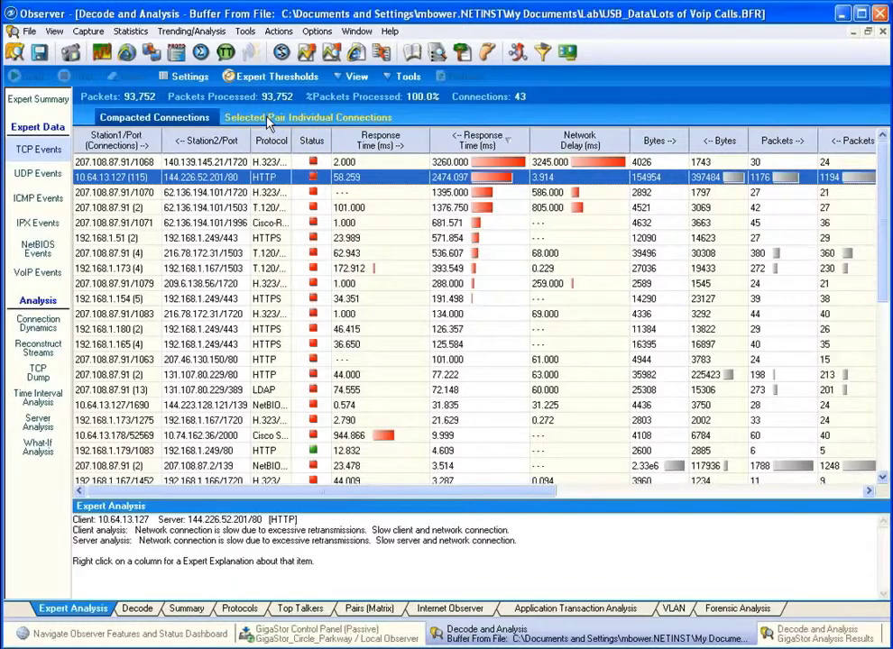
right_click(208, 177)
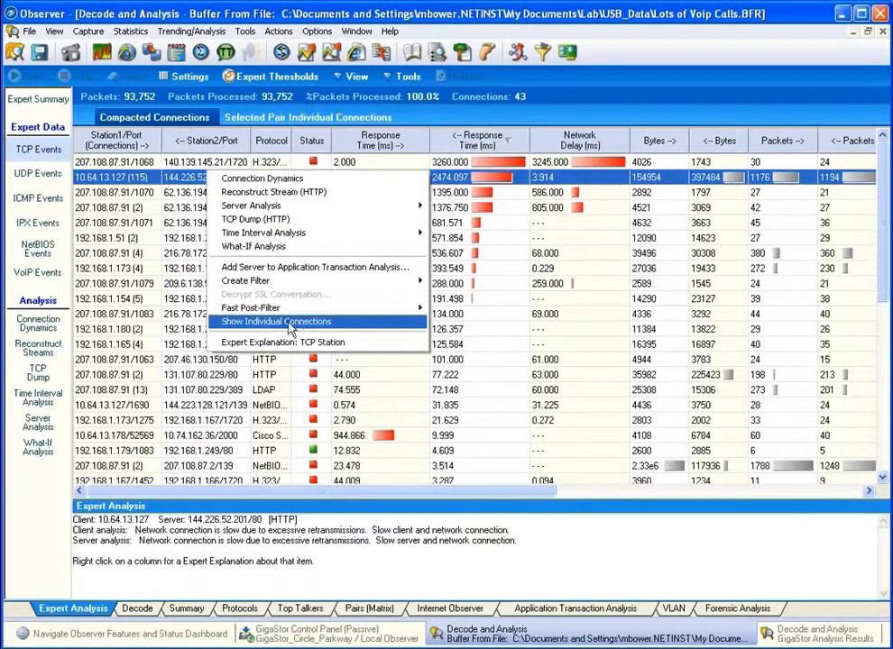
click(298, 325)
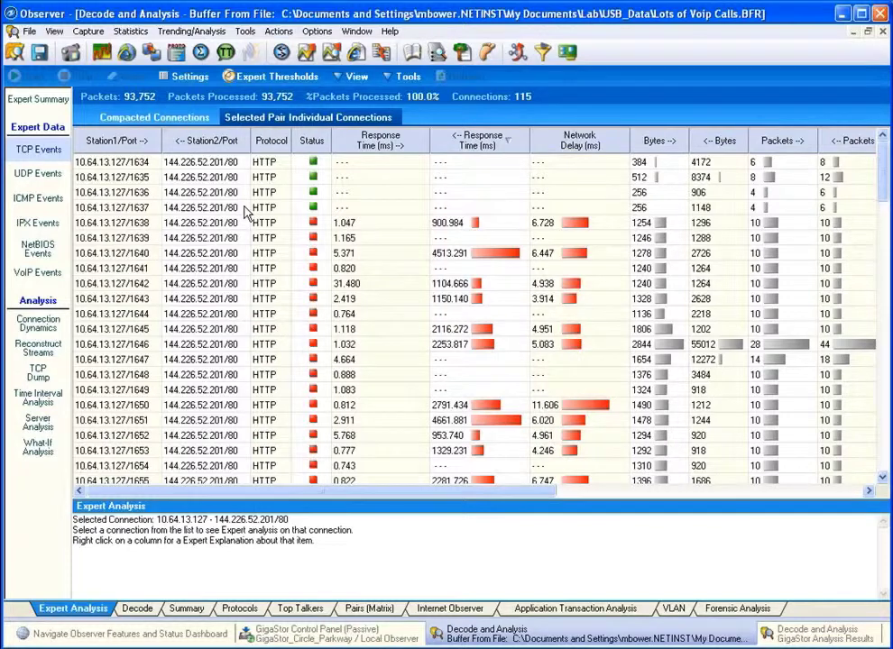
click(481, 144)
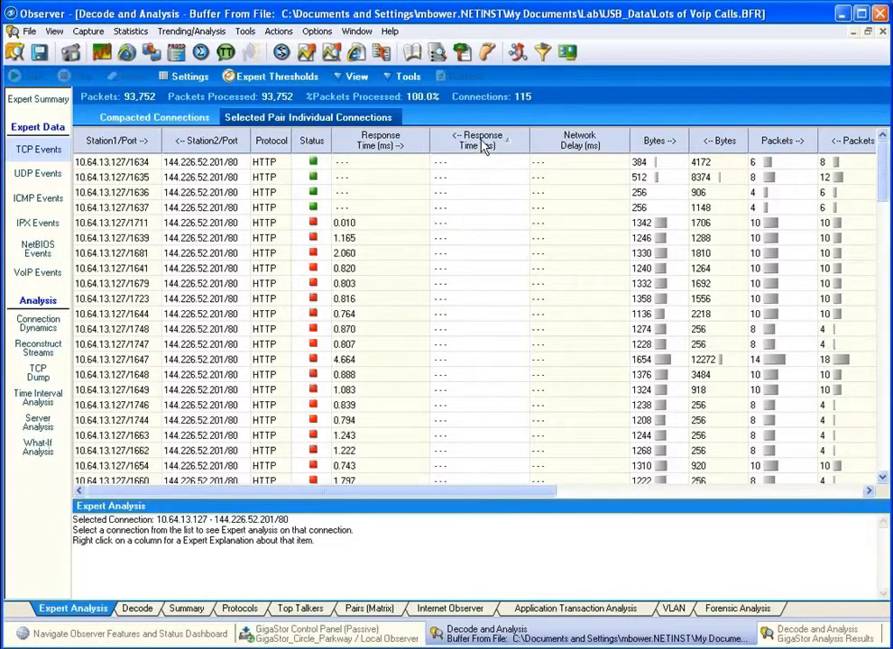
click(482, 145)
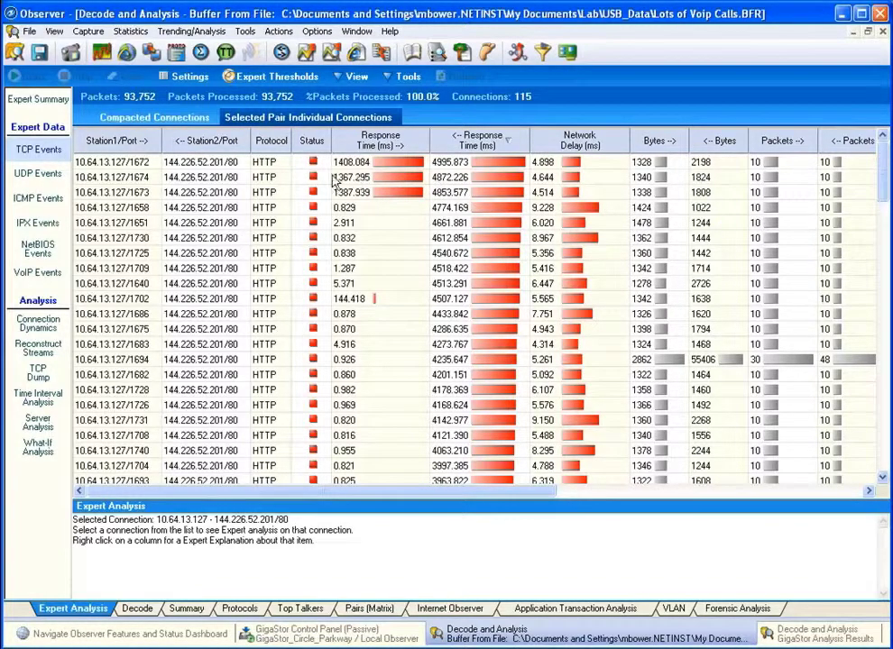
Open Connection Dynamics for HTTP connection 10.64.13.127/1674 and inspect its handshake packets and the HTTP GET packet
right_click(271, 179)
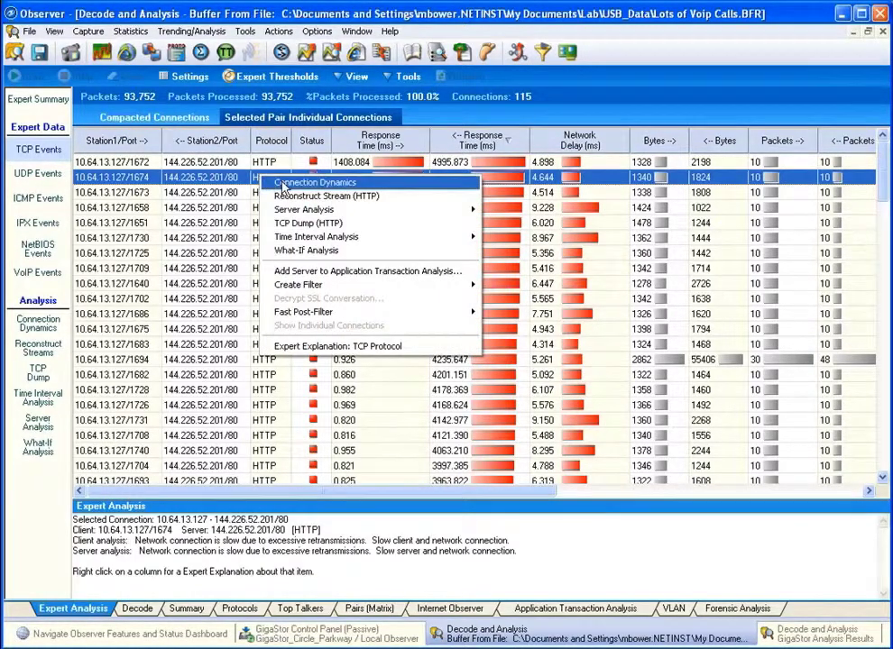
click(283, 184)
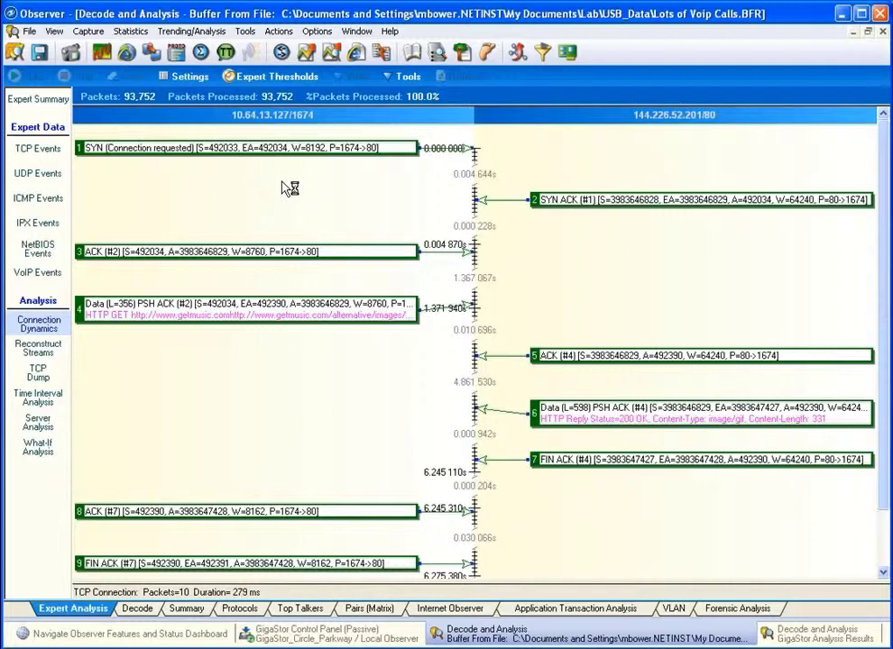
click(589, 206)
click(367, 256)
click(110, 311)
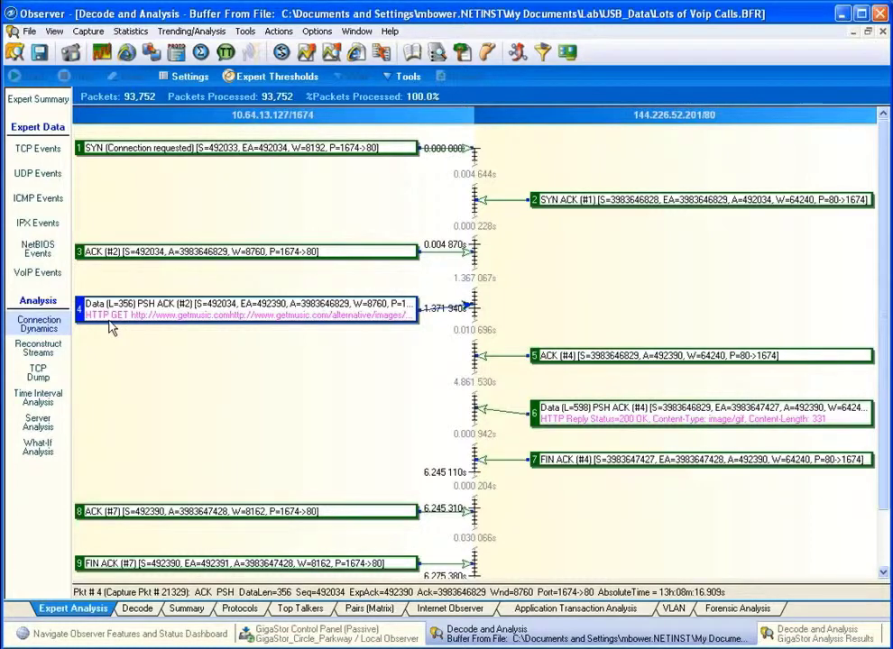
Examine the timing between the HTTP GET in packet 4, the server's ACK in packet 5 and its data reply in packet 6
click(495, 343)
click(582, 361)
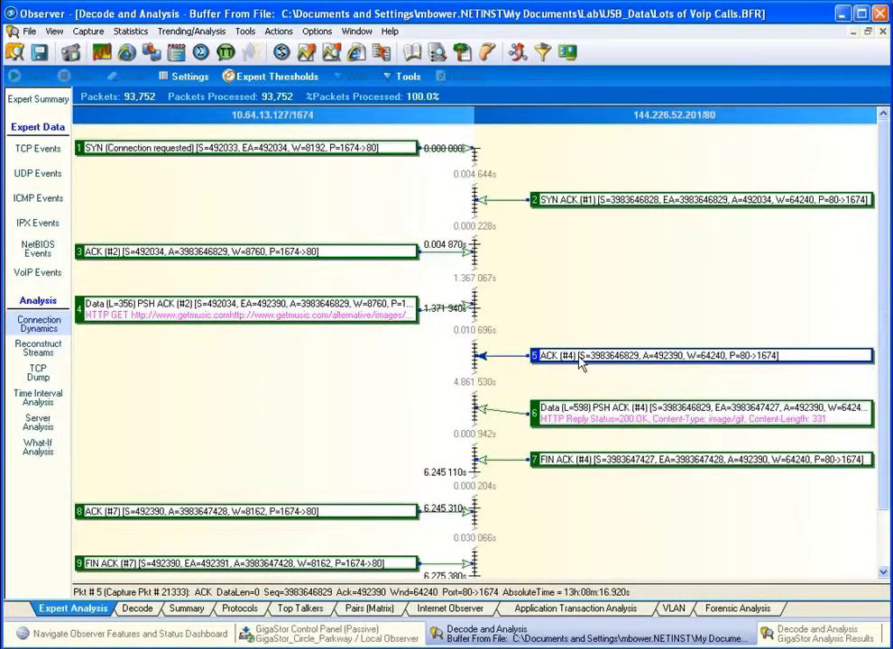
click(487, 351)
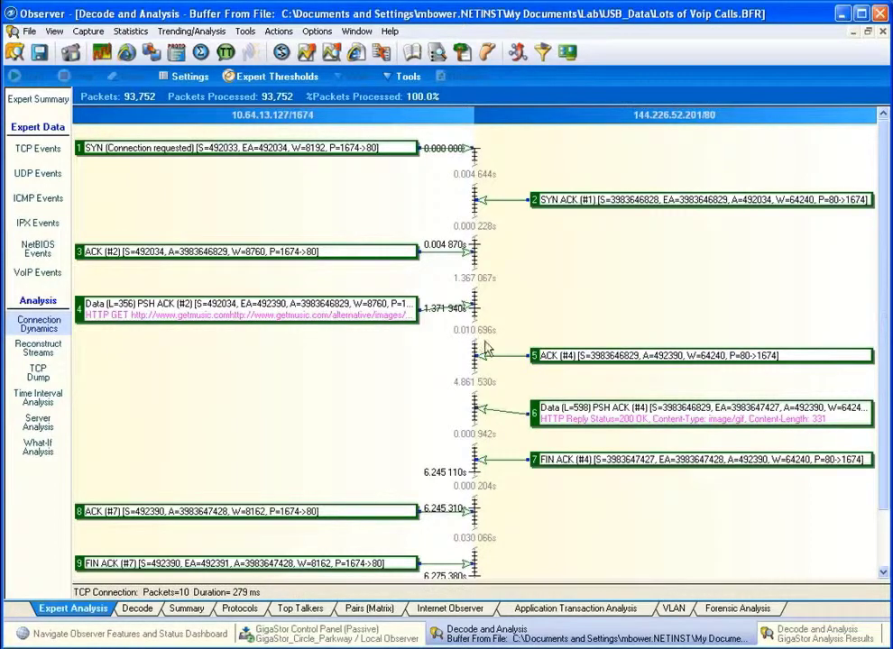
click(480, 353)
click(473, 353)
click(151, 306)
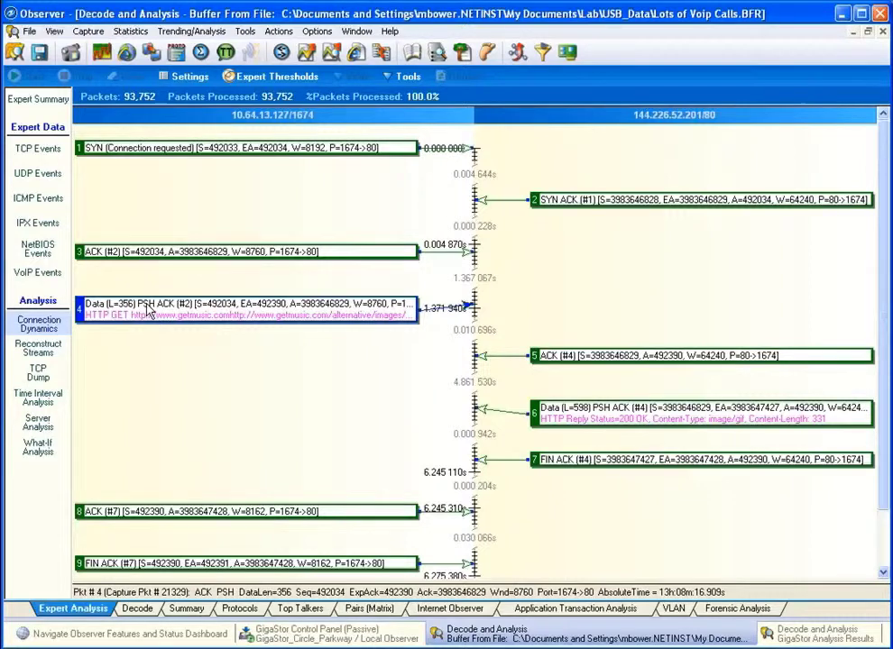
click(149, 310)
click(479, 410)
click(478, 411)
click(586, 434)
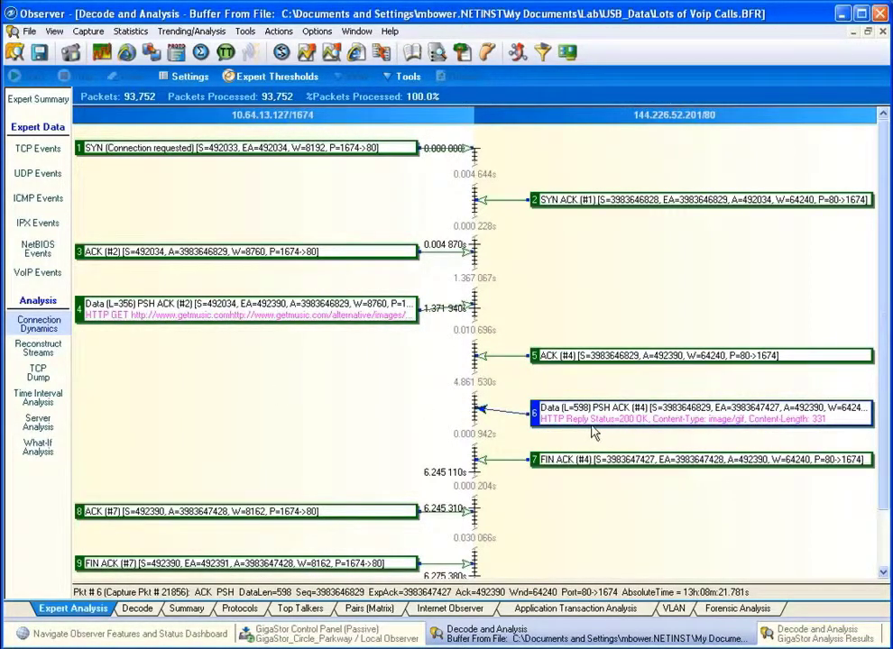
click(477, 408)
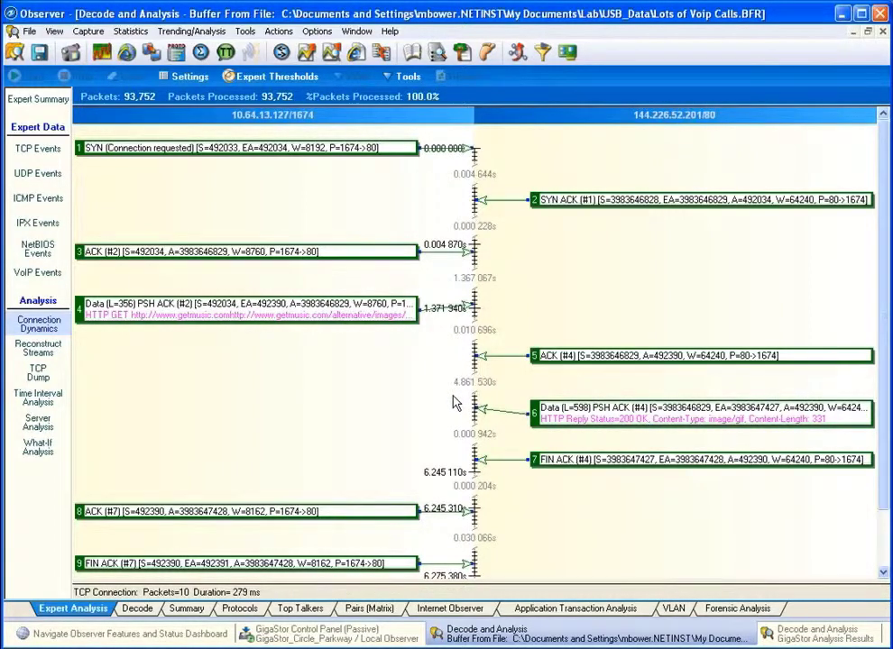
right_click(565, 415)
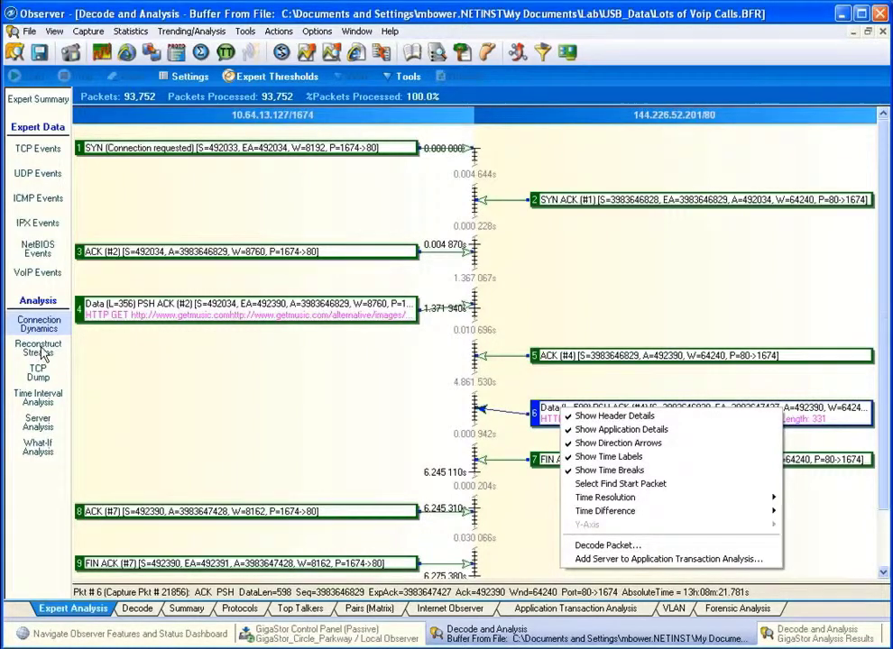
Open the Application Transaction Analysis and review the success and redirection response statistics of HTTP server WEB_1
click(547, 610)
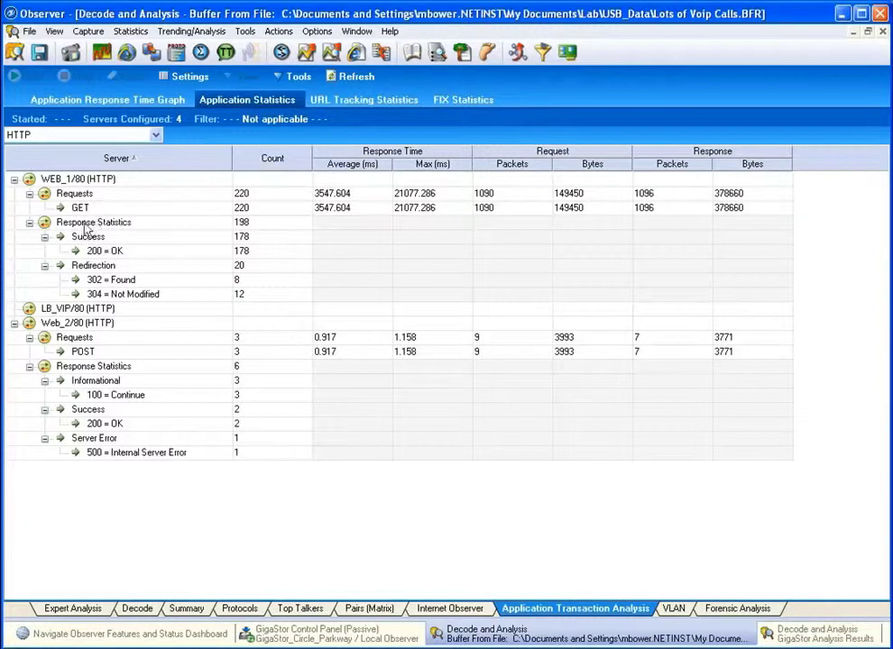
click(125, 237)
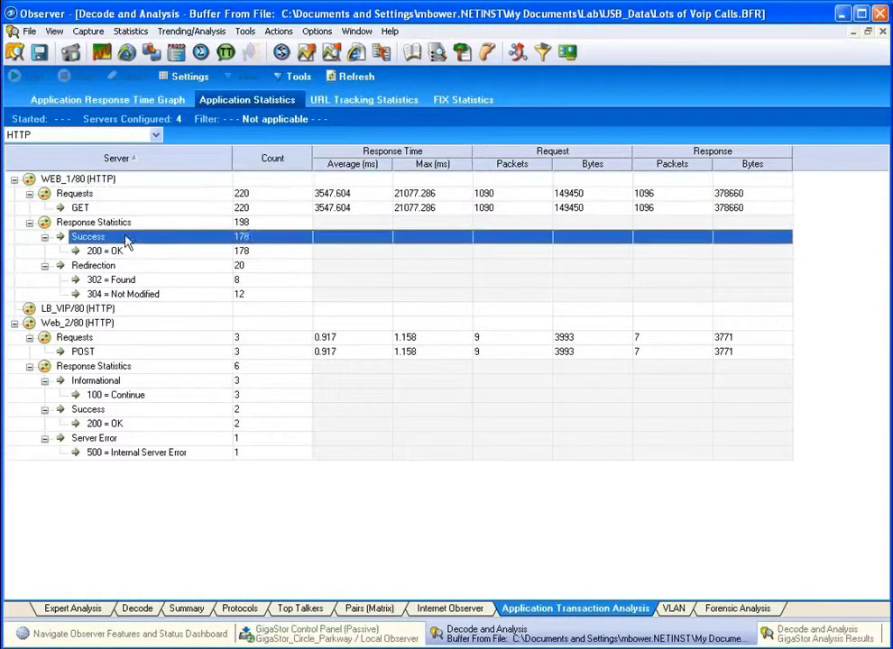
click(186, 281)
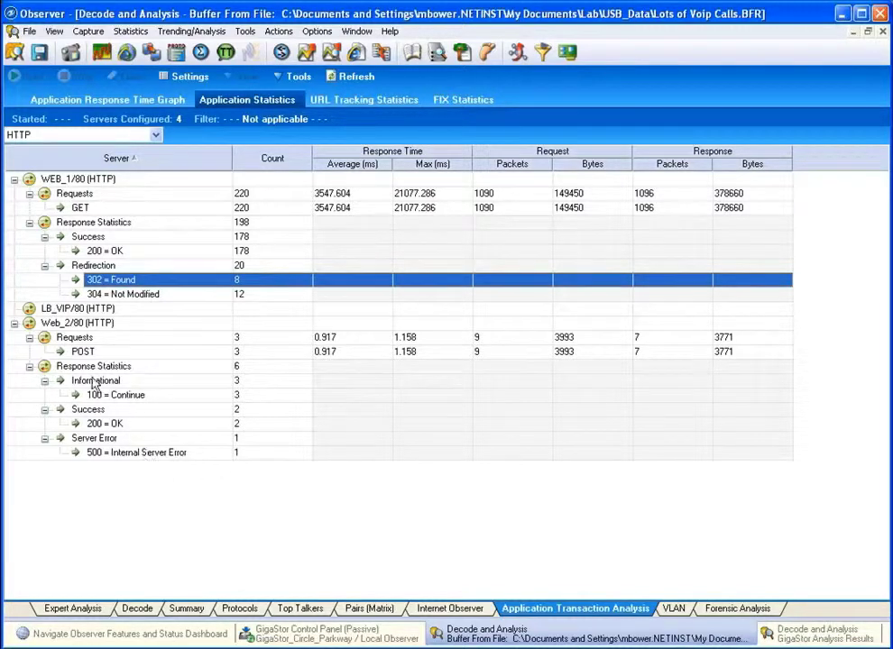
List the packets behind Web_2's 500 = Internal Server Error response and go to the response packet's decode
click(141, 458)
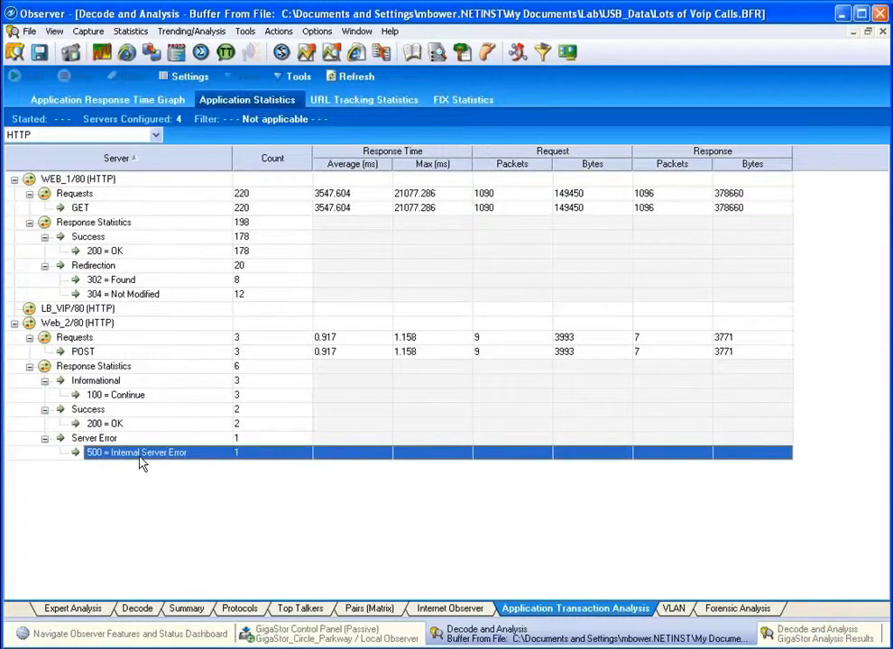
right_click(141, 462)
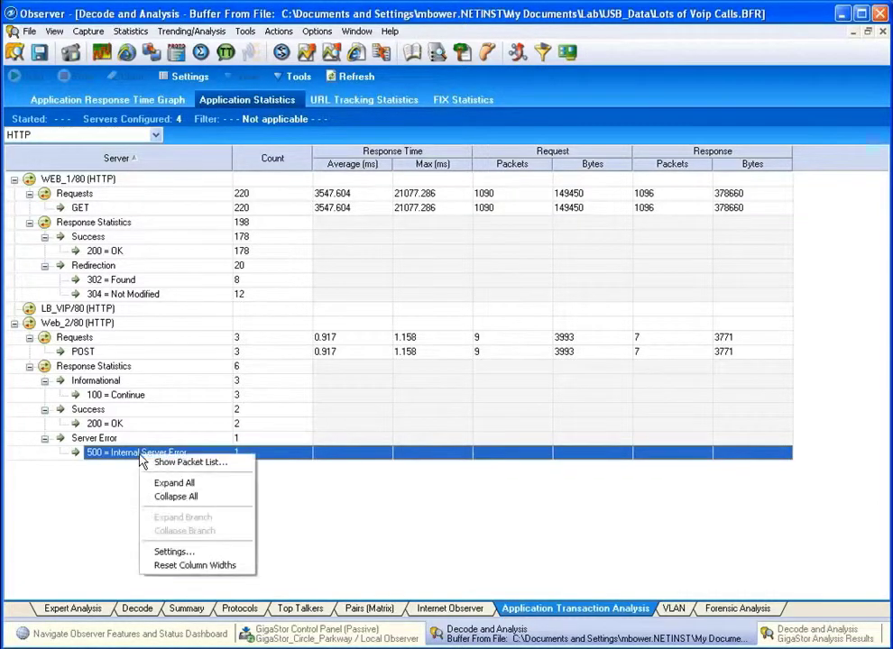
click(206, 466)
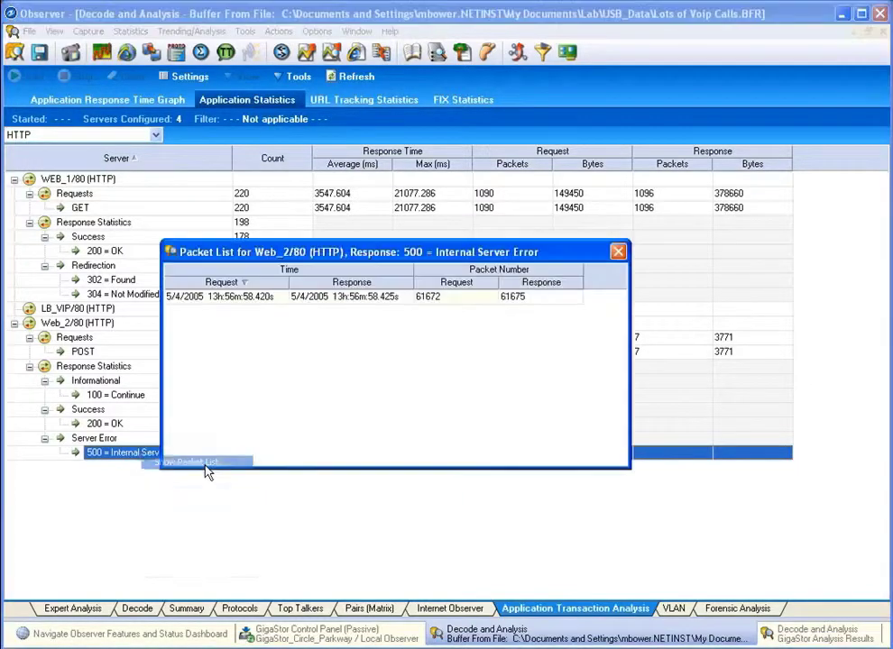
right_click(539, 306)
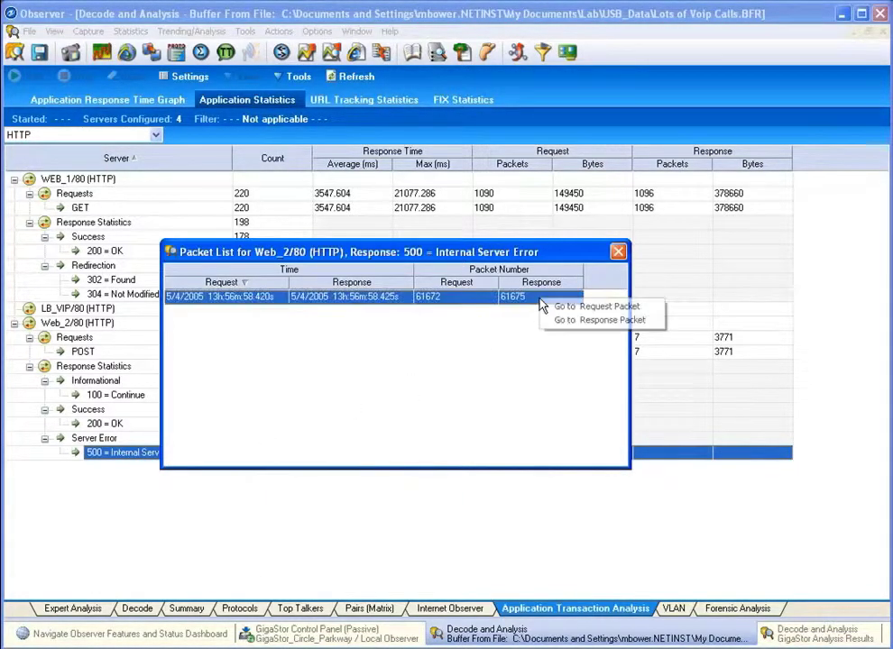
click(559, 321)
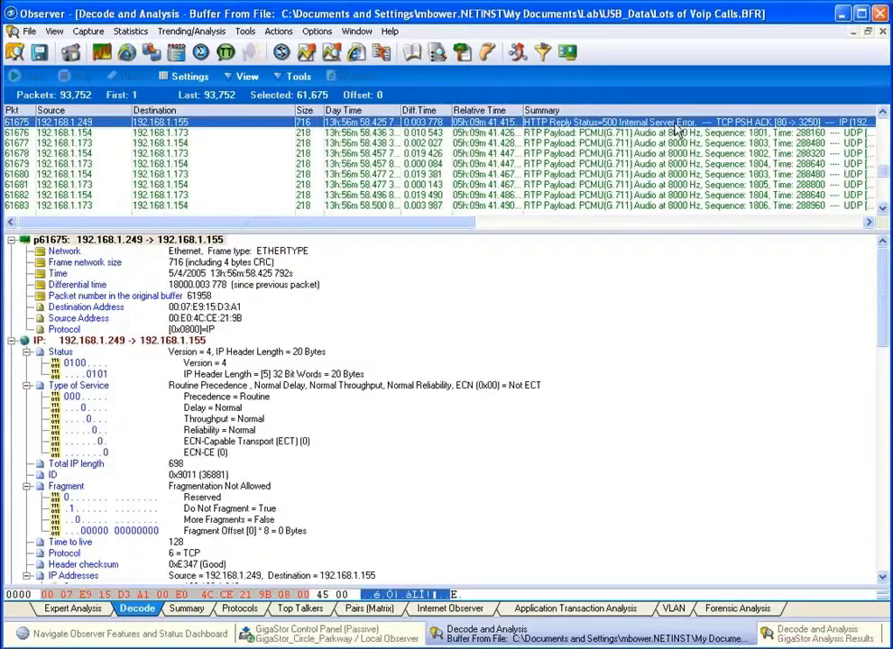
Examine the decoded HTTP response of the 500 error packet, from its headers down to the SOAP envelope and fault string
drag(885, 295, 887, 465)
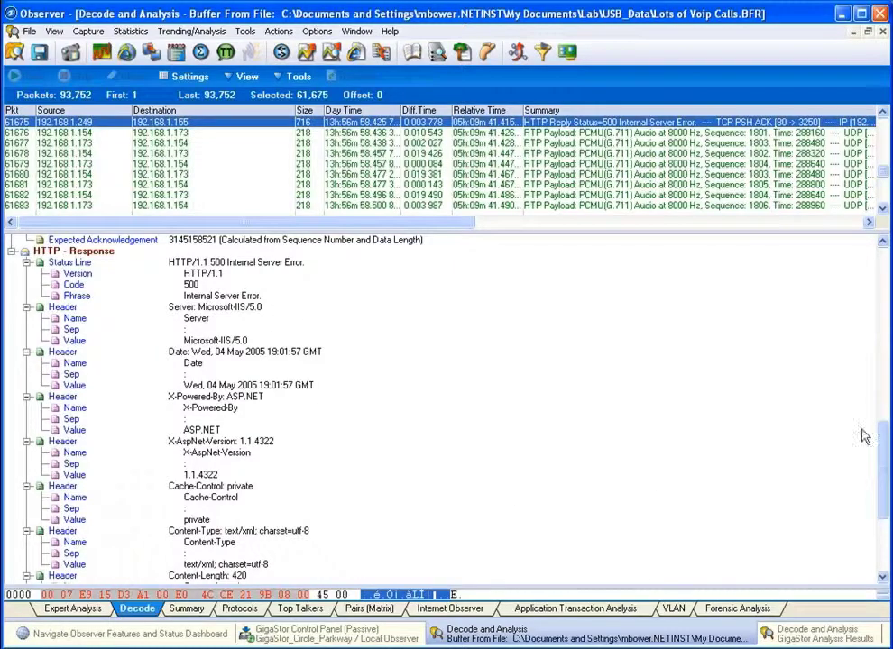
drag(883, 452, 883, 462)
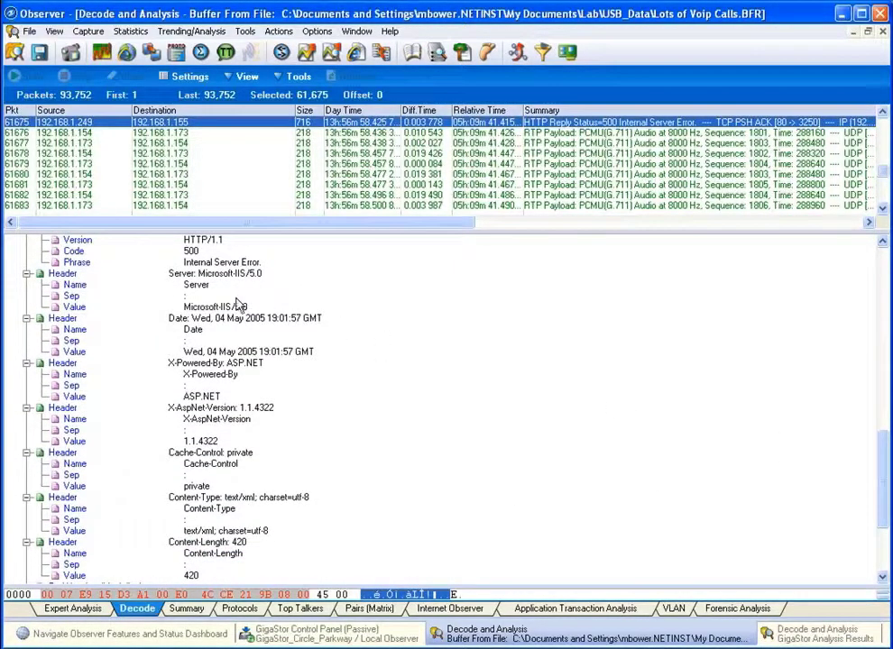
drag(883, 481, 880, 533)
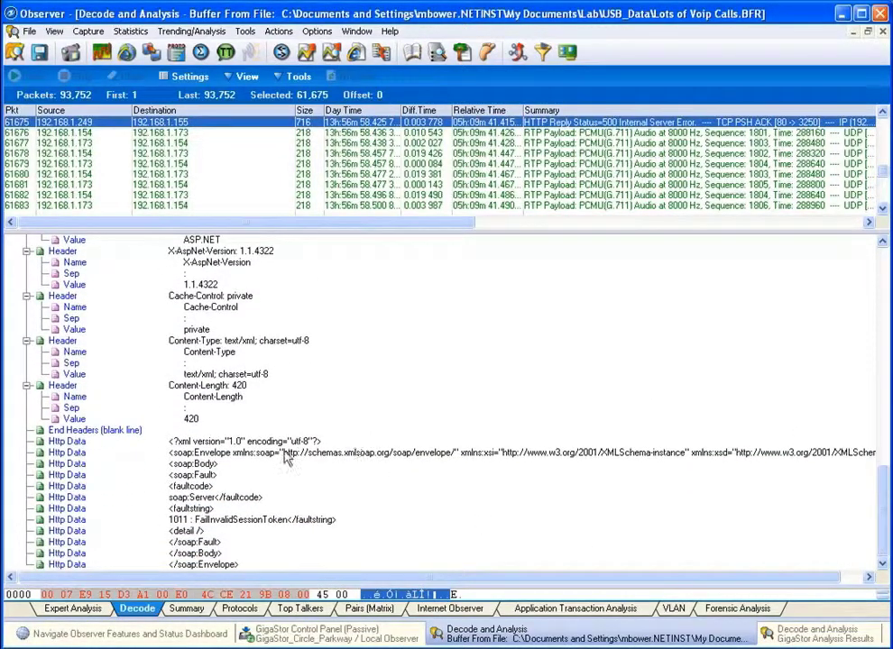
click(270, 453)
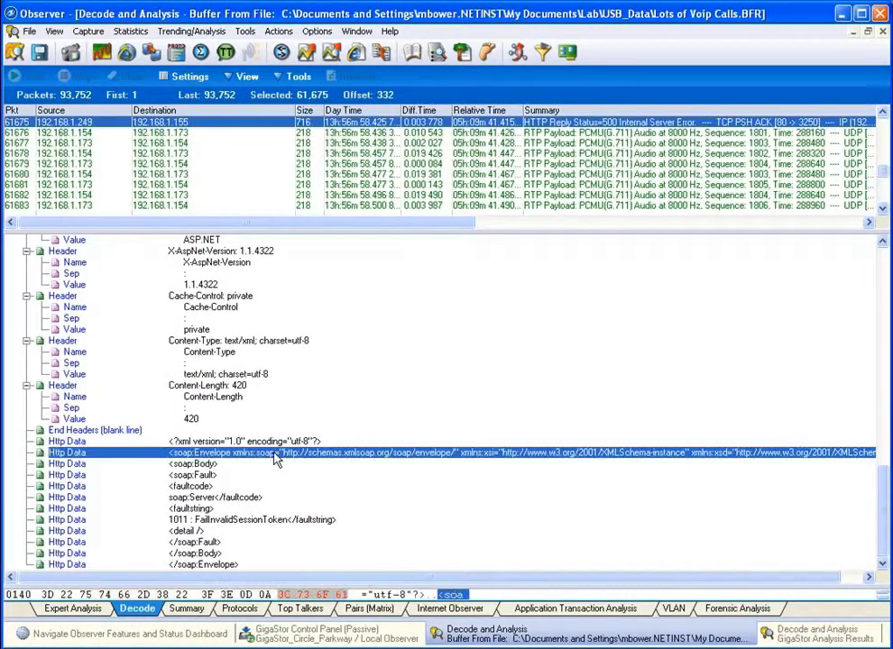
click(216, 521)
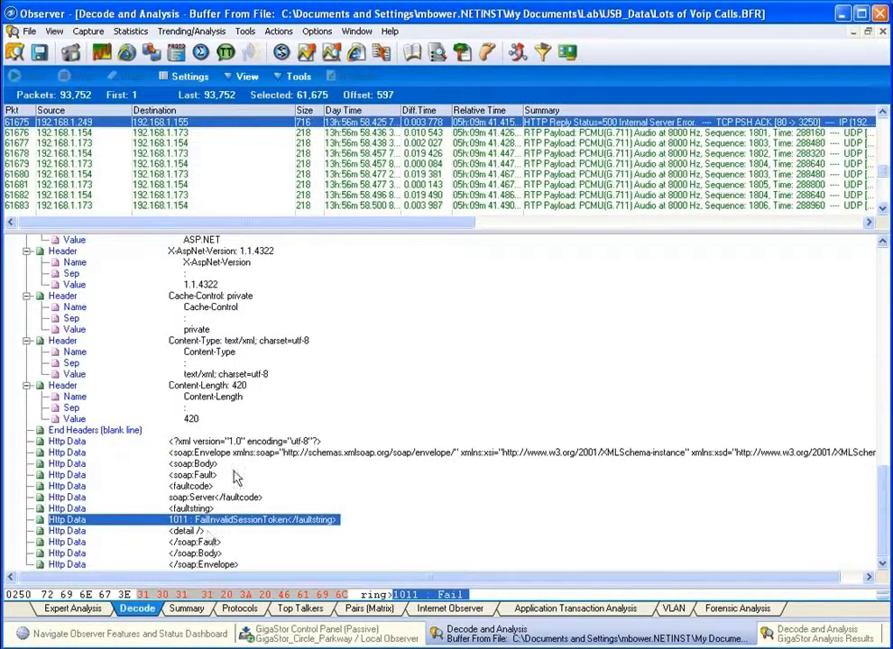
click(285, 79)
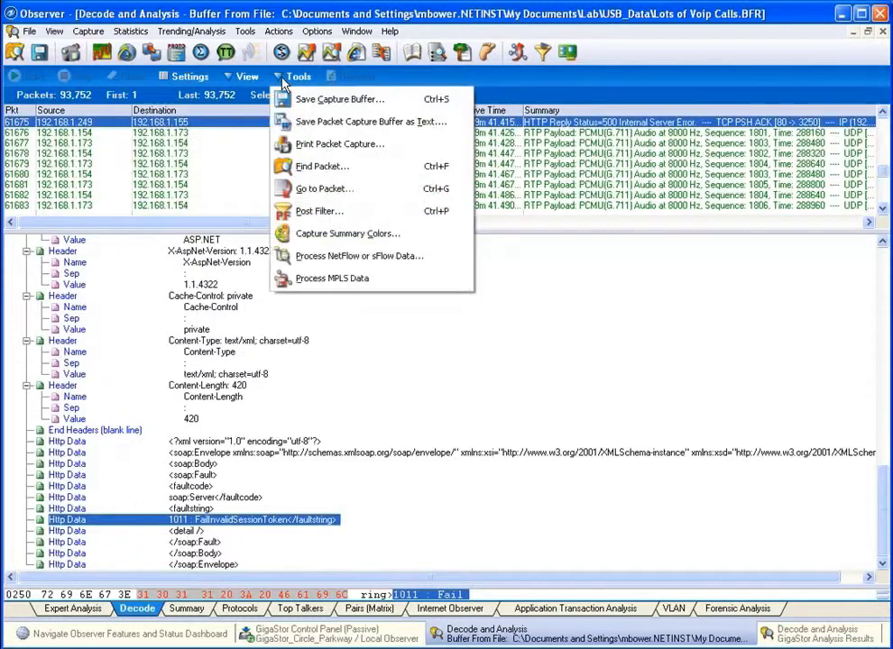
click(340, 144)
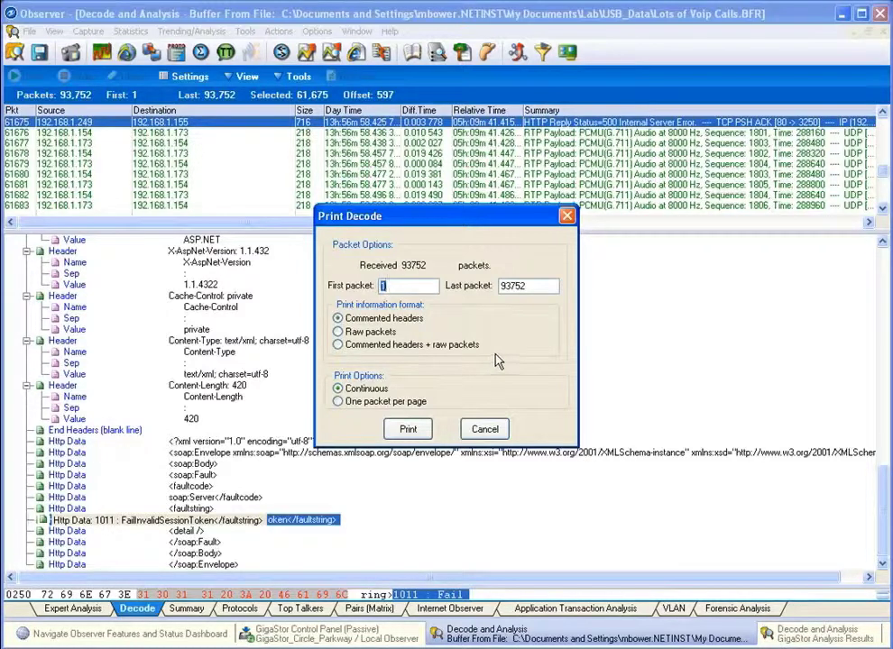
click(487, 431)
Return to the expert analysis of the capture buffer
click(72, 609)
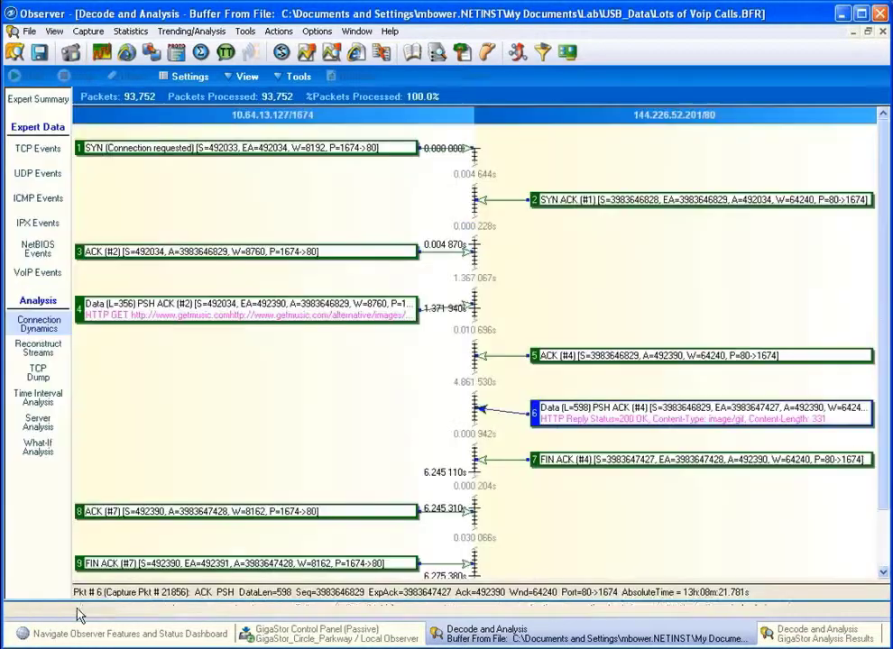